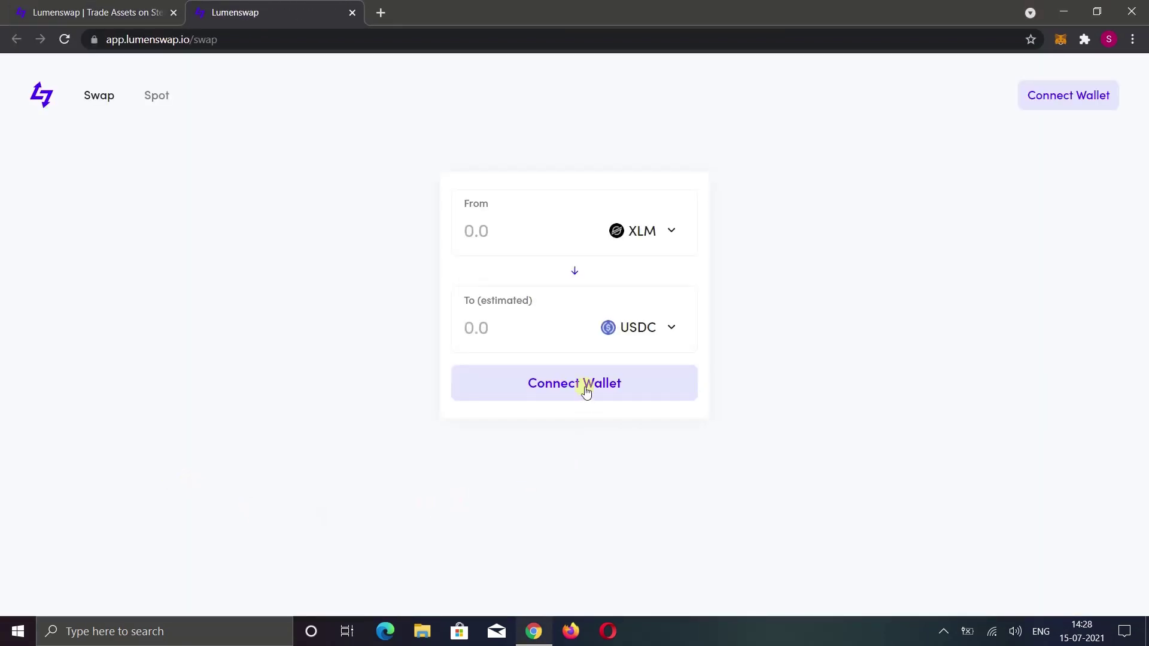
Open Lumenswap's wallet options and go to the Rabet install site, rabet.io.
{"action": "left_click", "coordinate": [585, 390]}
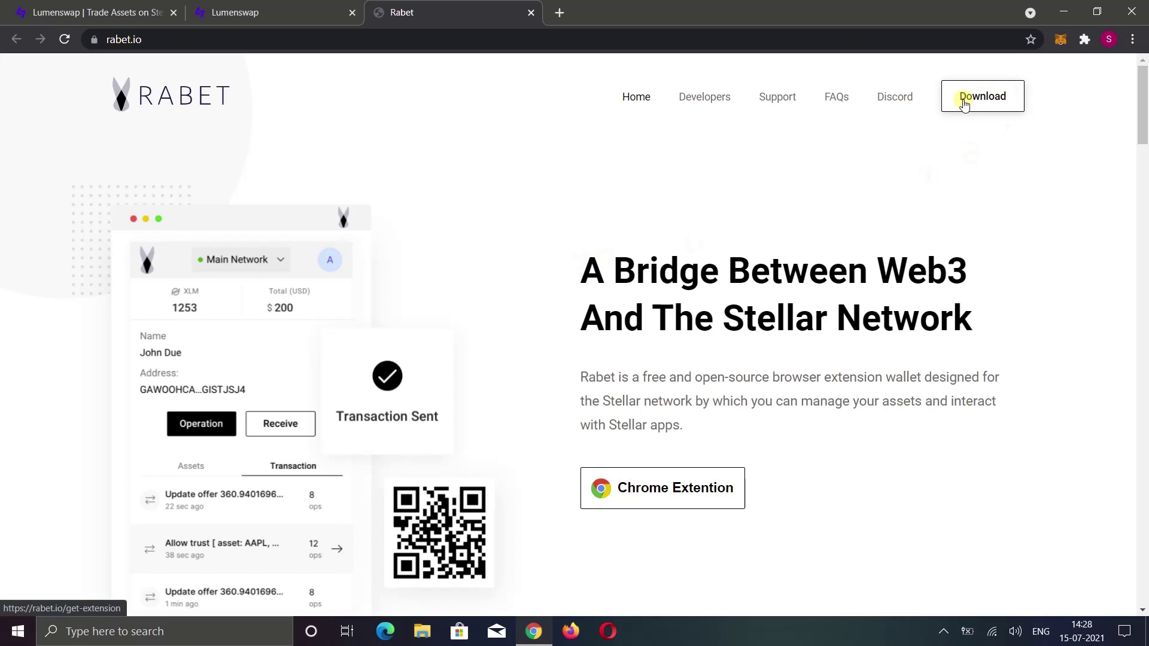
Add the Rabet extension to Chrome from its Chrome Web Store page.
{"action": "left_click", "coordinate": [964, 104]}
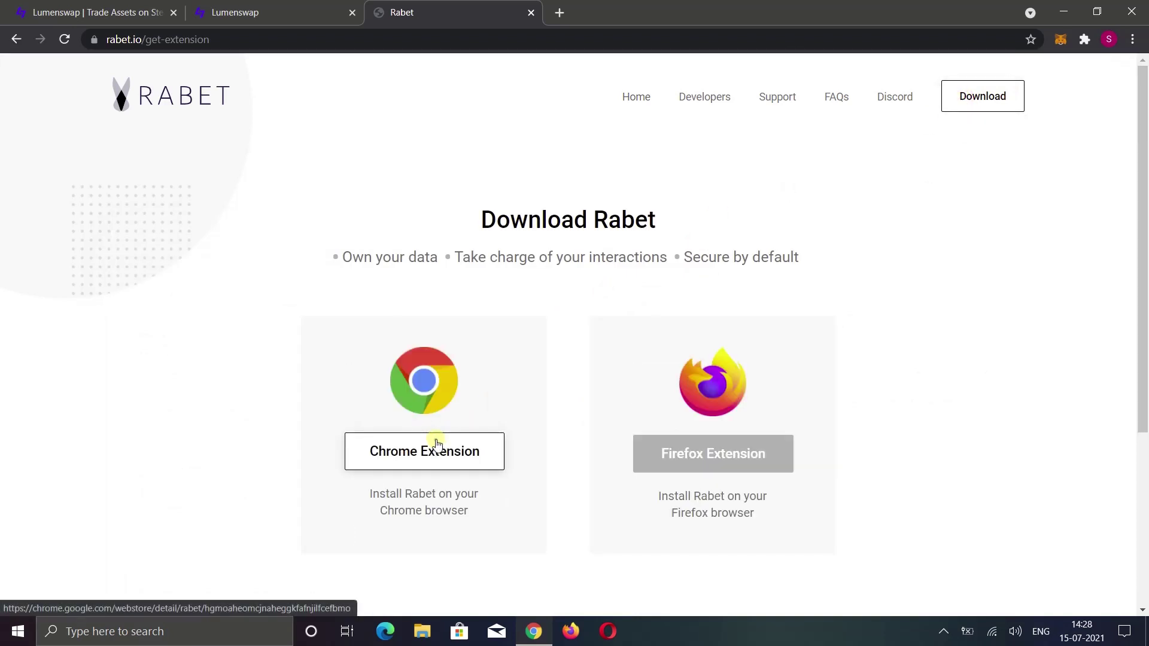
{"action": "left_click", "coordinate": [437, 443]}
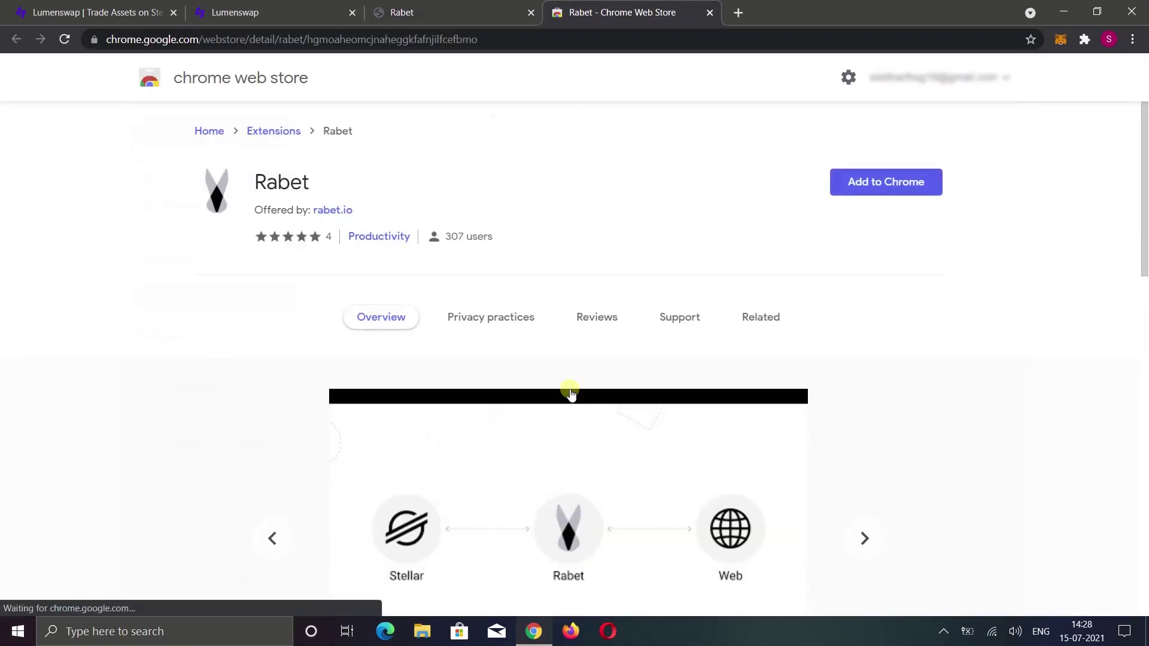
{"action": "left_click", "coordinate": [870, 178]}
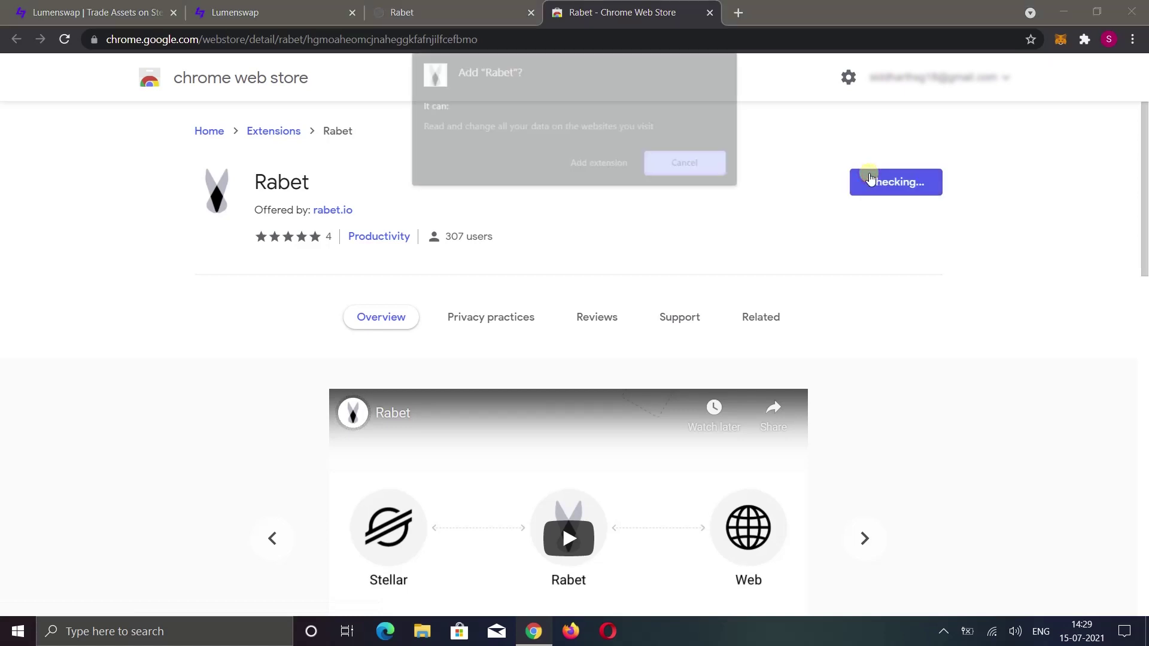
{"action": "left_click", "coordinate": [581, 168]}
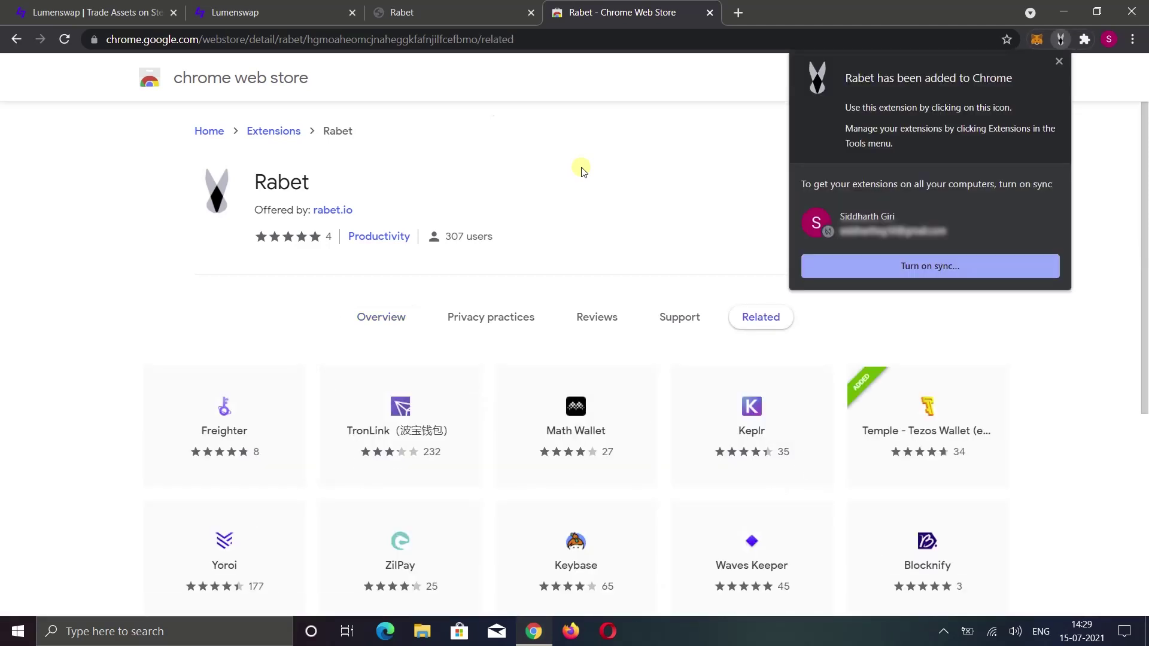
{"action": "left_click", "coordinate": [1060, 61]}
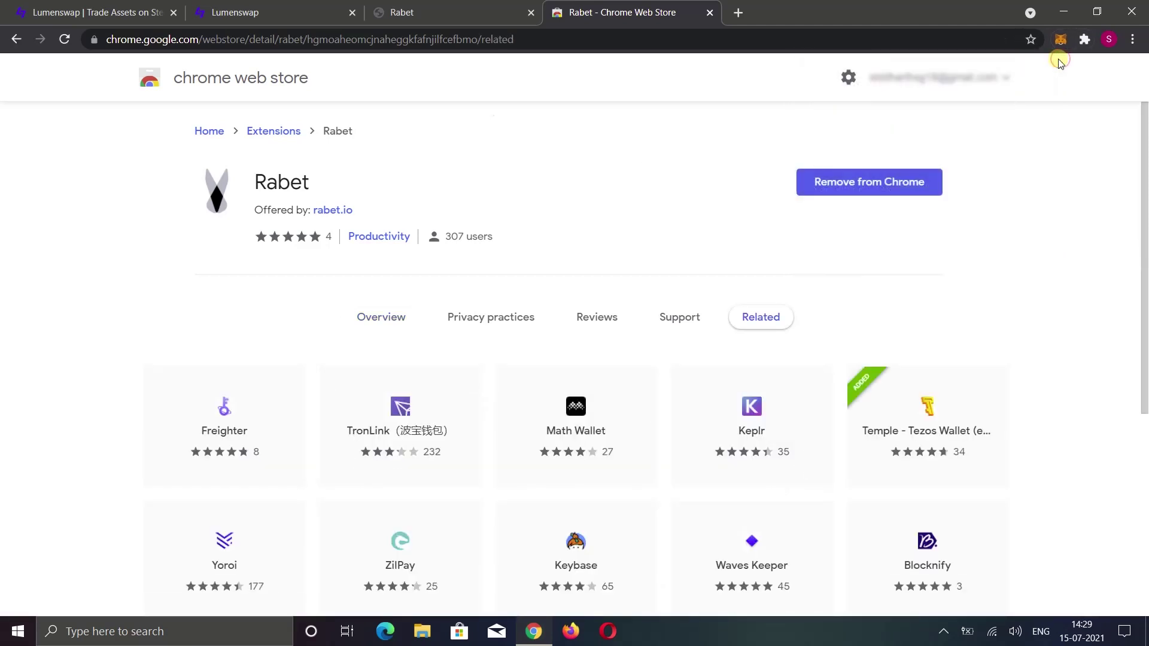
Back on Lumenswap, close the wallet dialog and pin Rabet to Chrome's toolbar.
{"action": "left_click", "coordinate": [294, 8]}
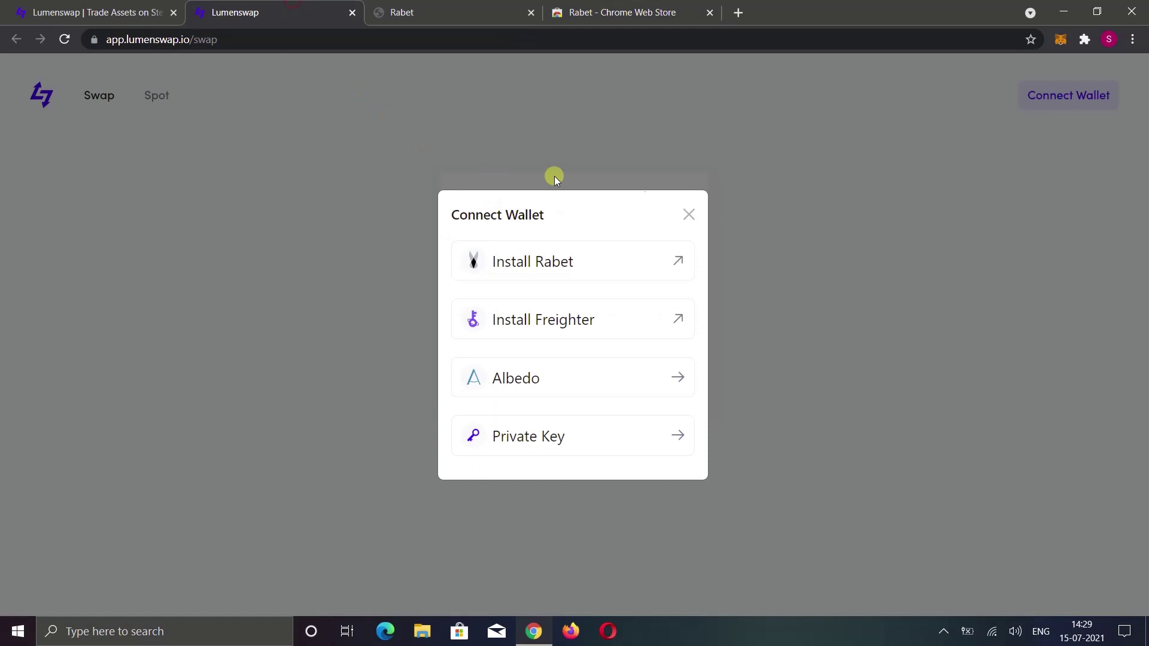
{"action": "left_click", "coordinate": [688, 215]}
{"action": "left_click", "coordinate": [1085, 40]}
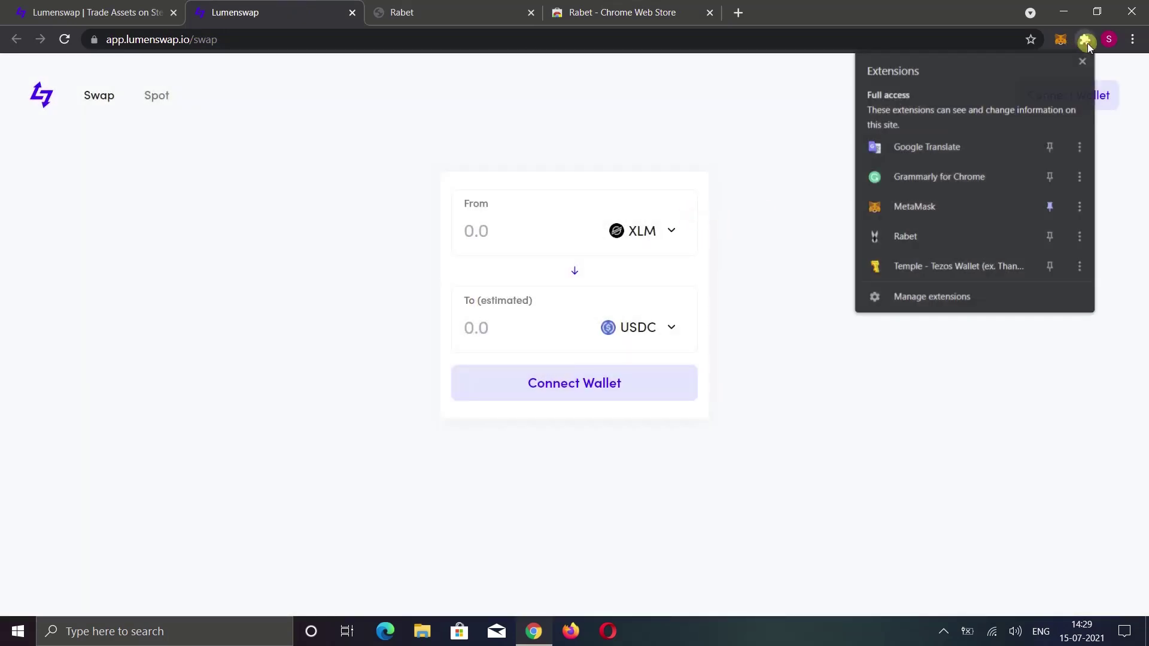
{"action": "left_click", "coordinate": [1048, 243]}
{"action": "left_click", "coordinate": [1100, 192]}
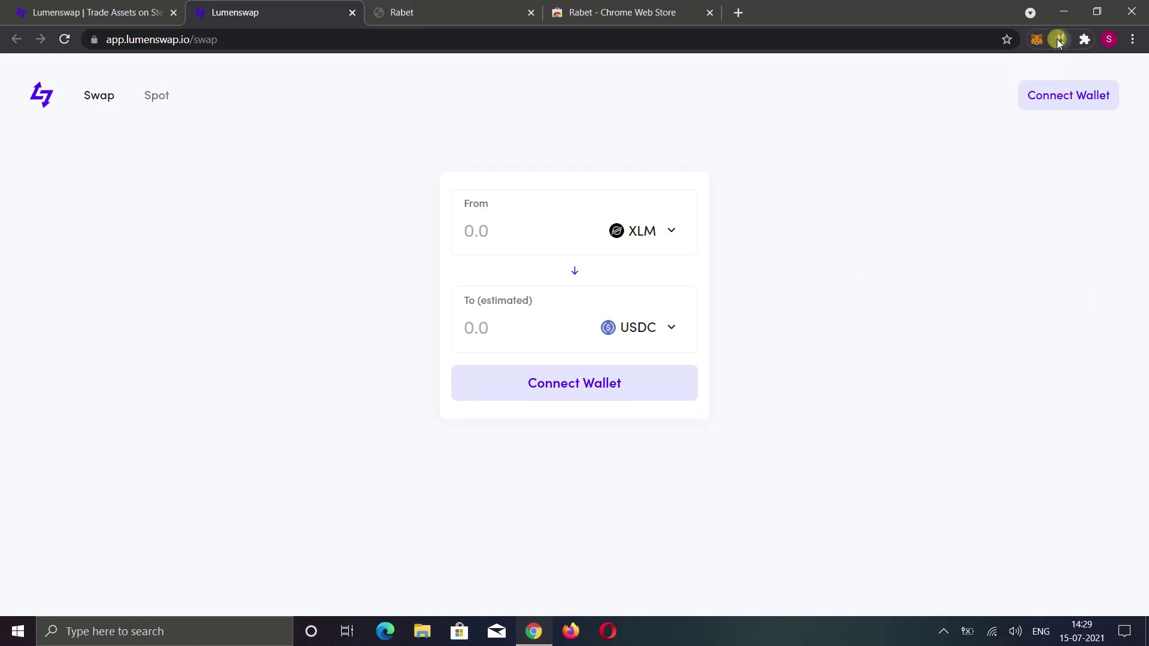
Set and confirm a Rabet password, then start a new wallet and enter its name.
{"action": "left_click", "coordinate": [1059, 41]}
{"action": "left_click", "coordinate": [917, 298]}
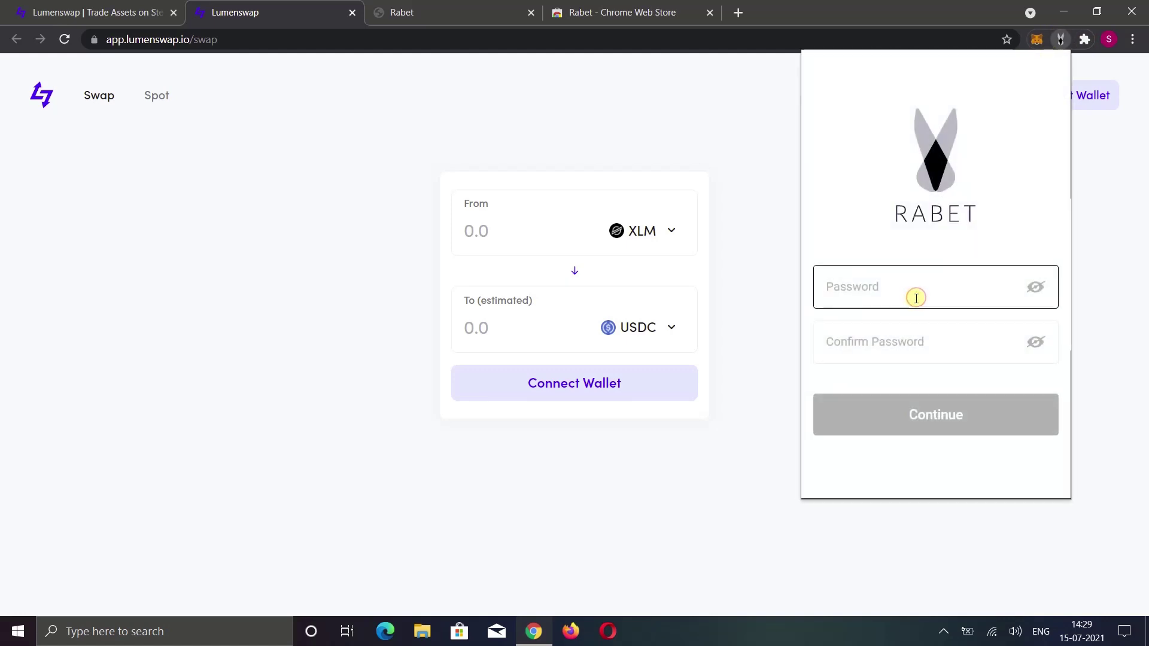
{"action": "type", "text": "••••••••••"}
{"action": "left_click", "coordinate": [906, 328]}
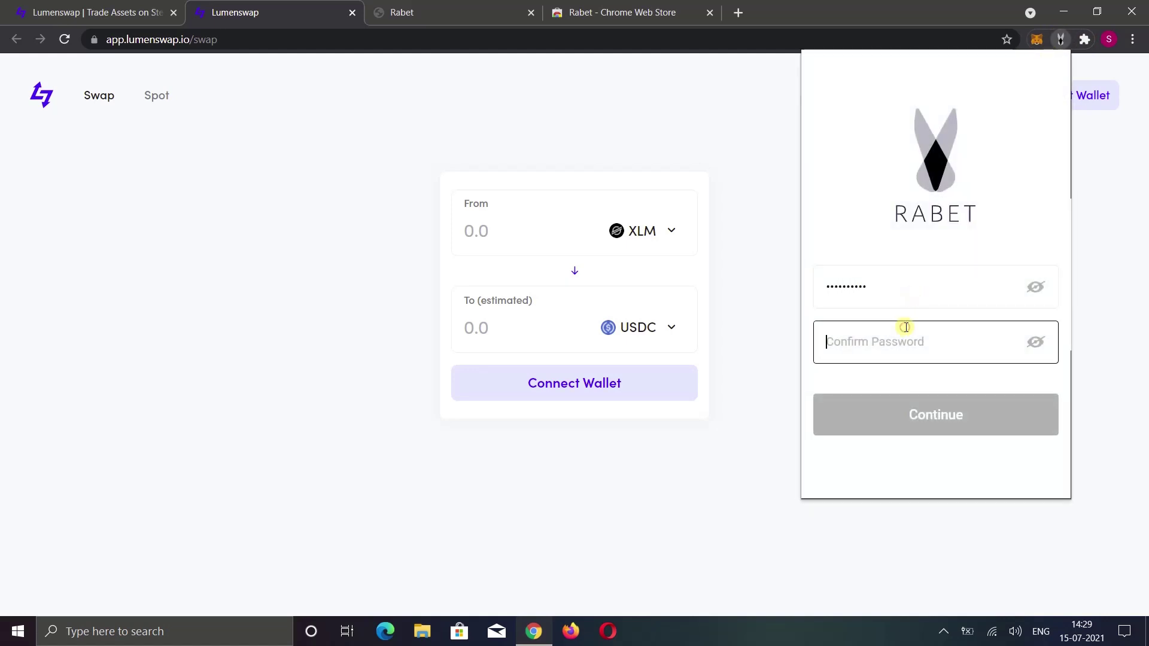
{"action": "type", "text": "••••••••••"}
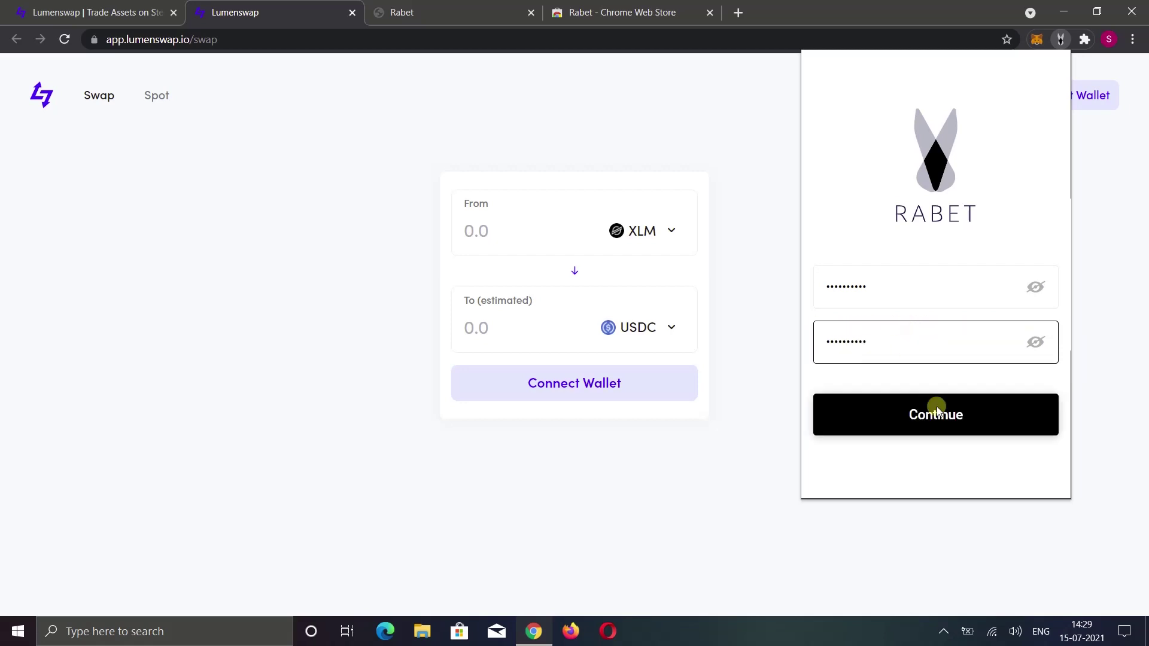
{"action": "left_click", "coordinate": [937, 410]}
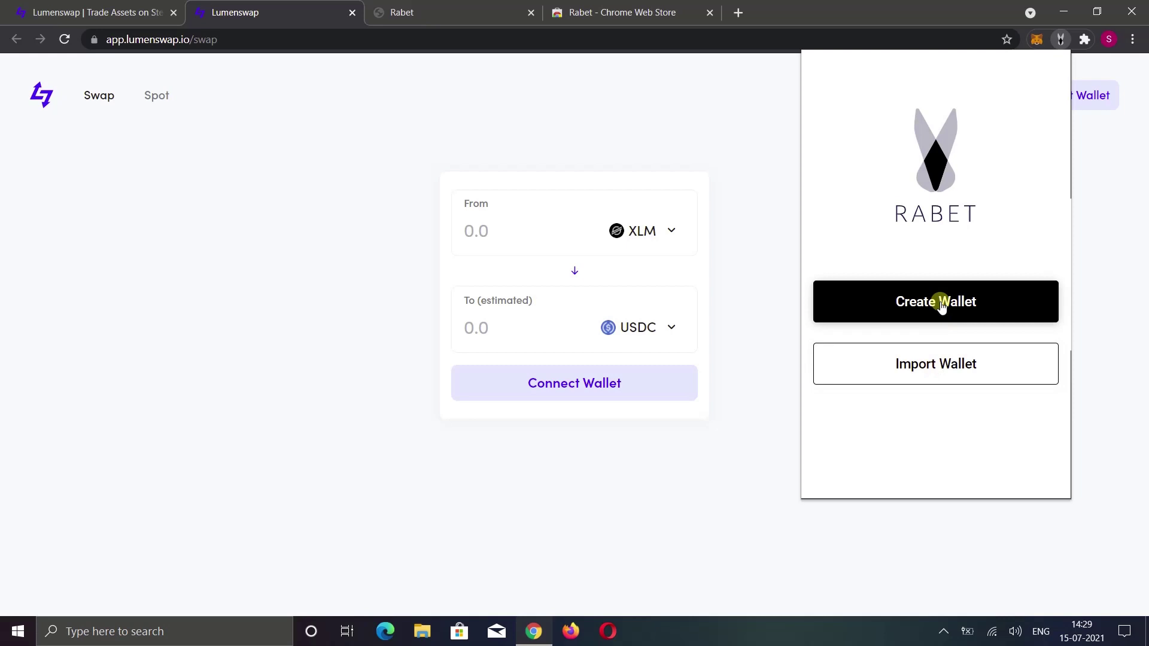
{"action": "left_click", "coordinate": [937, 304]}
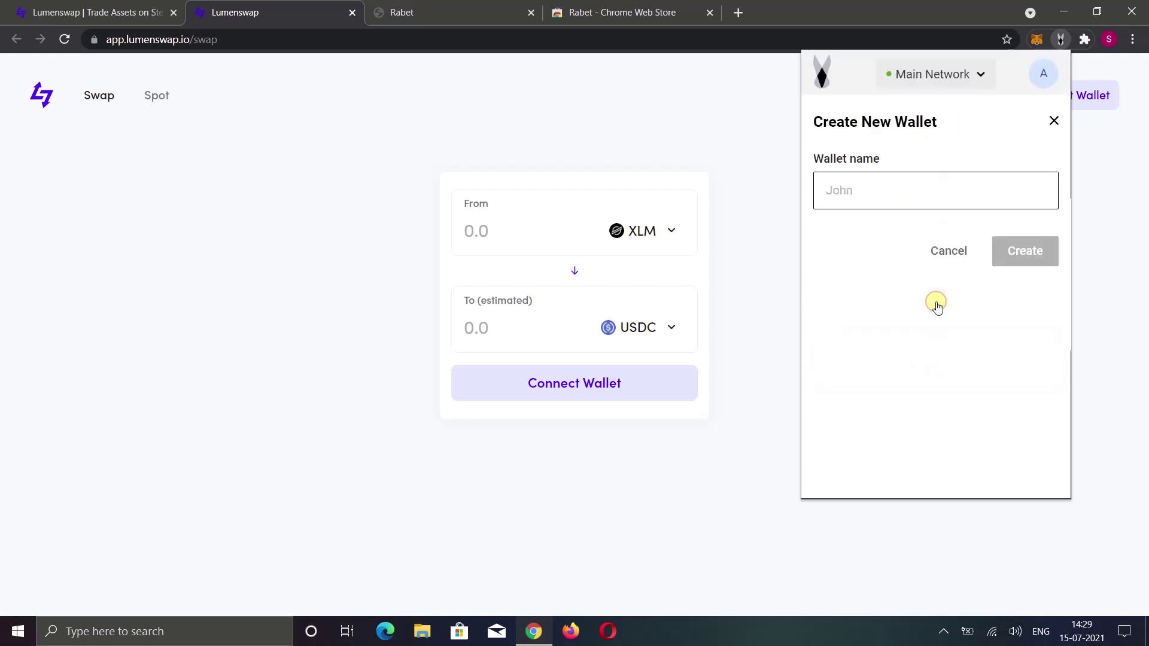
{"action": "type", "text": "Siddhartharth"}
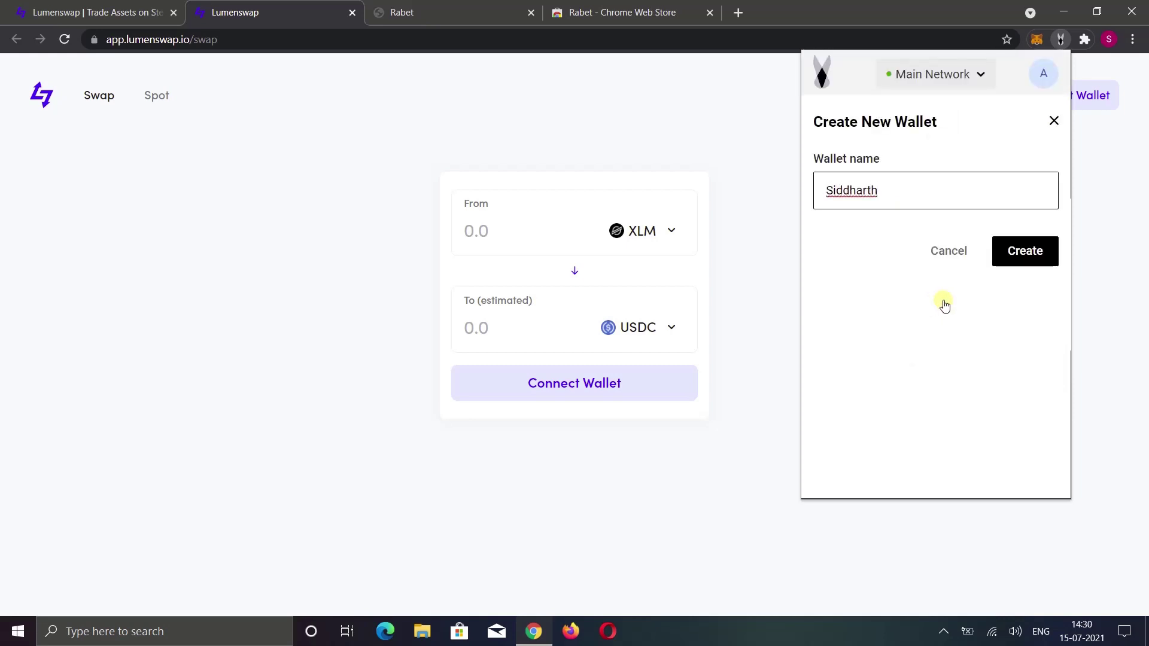
Create the wallet, show its receiving address to fund it with 49.98 XLM, then close Rabet.
{"action": "left_click", "coordinate": [1035, 257]}
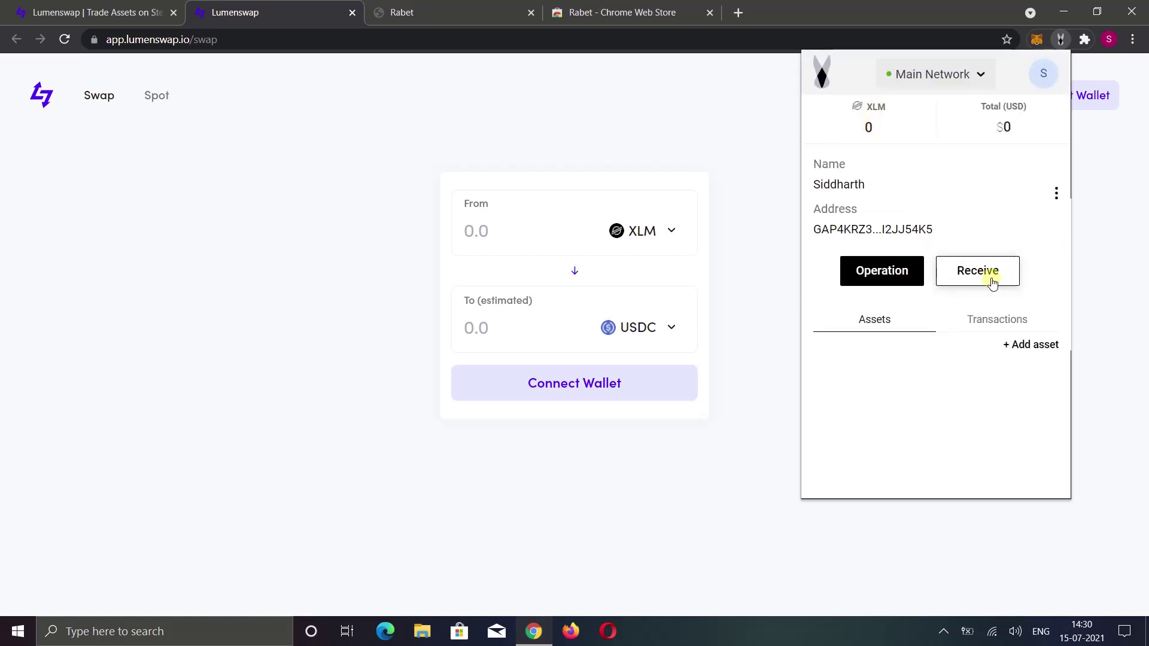
{"action": "left_click", "coordinate": [992, 280]}
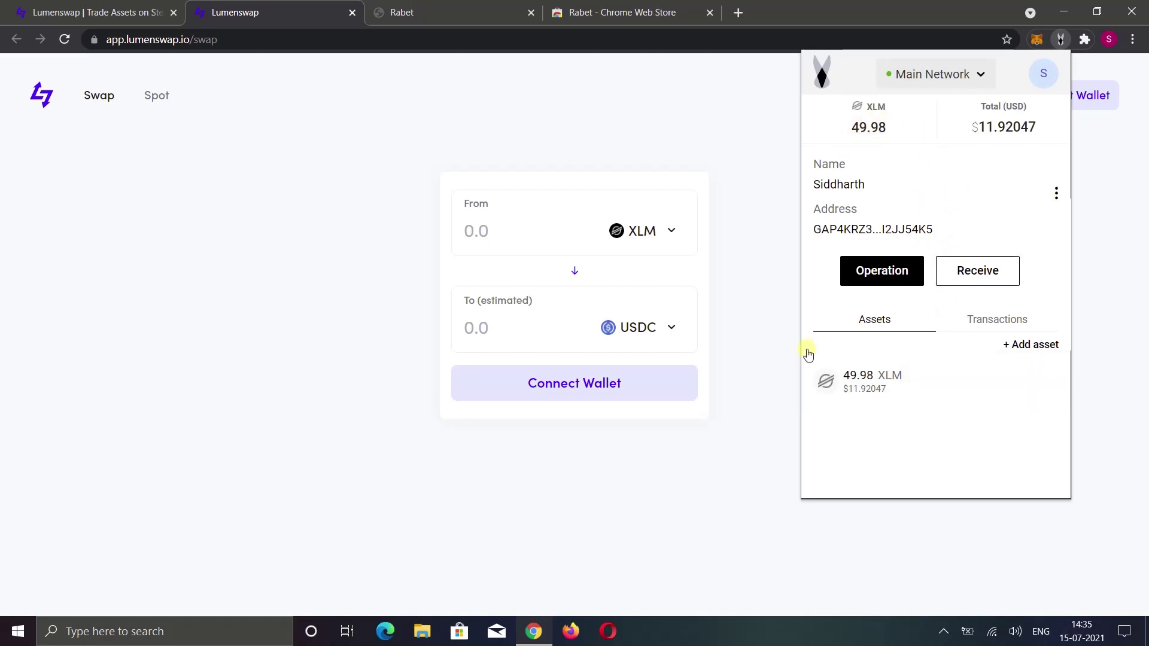
{"action": "left_click", "coordinate": [736, 466]}
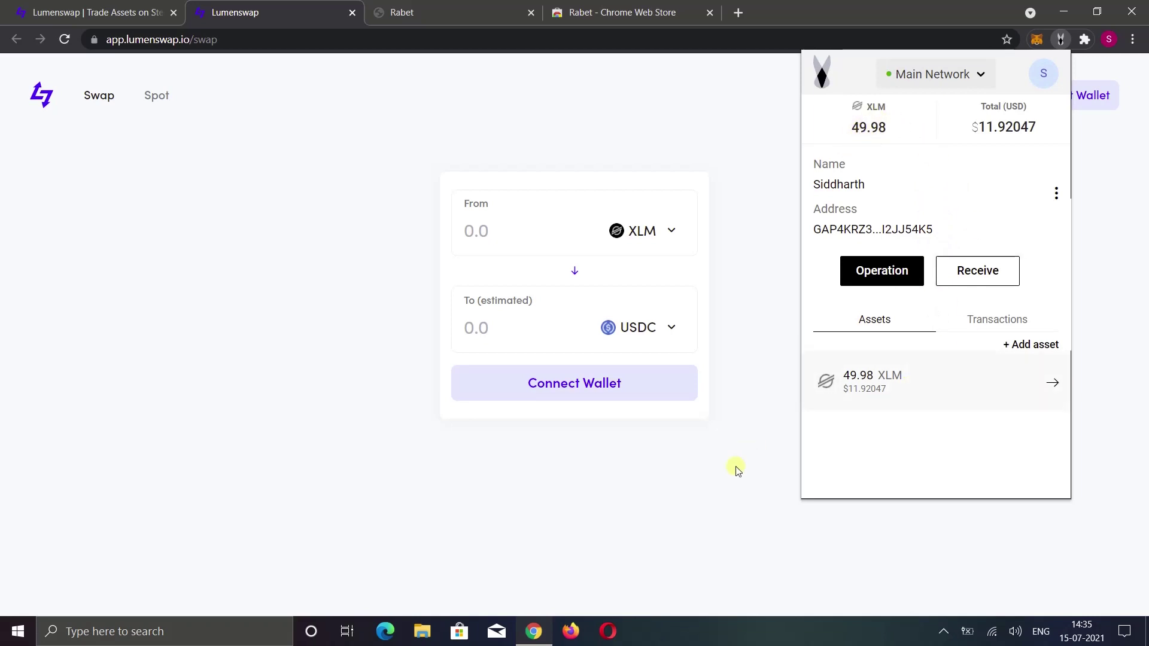
Connect Lumenswap to Rabet and approve the connect request, showing 49.98 XLM.
{"action": "left_click", "coordinate": [570, 389]}
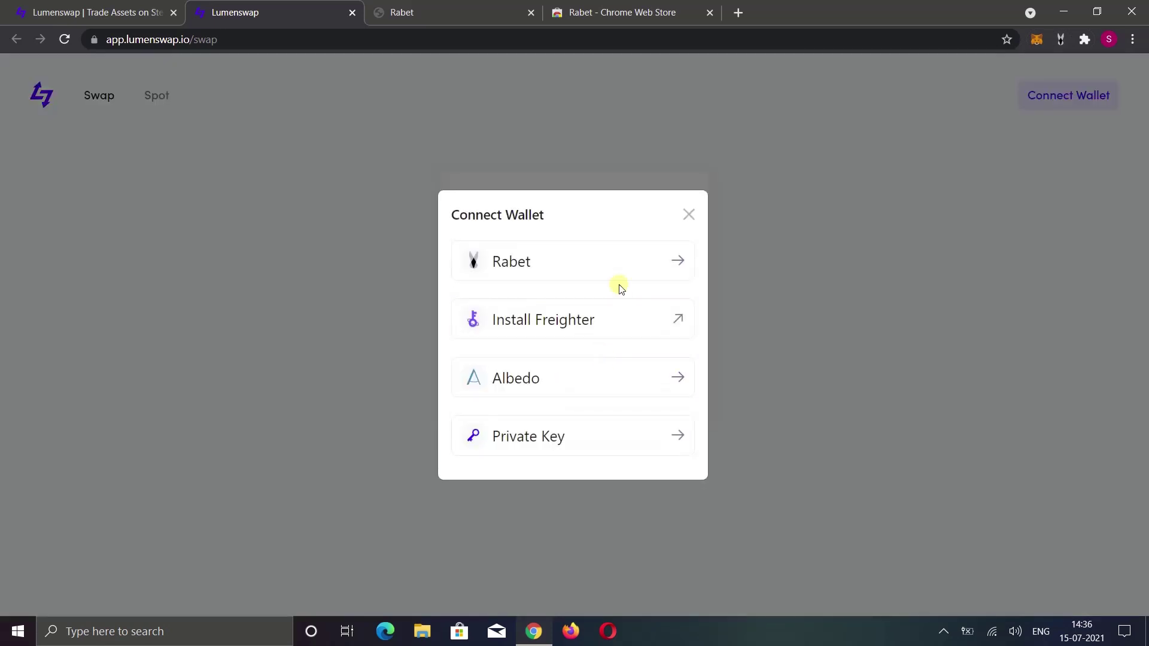
{"action": "left_click", "coordinate": [591, 259]}
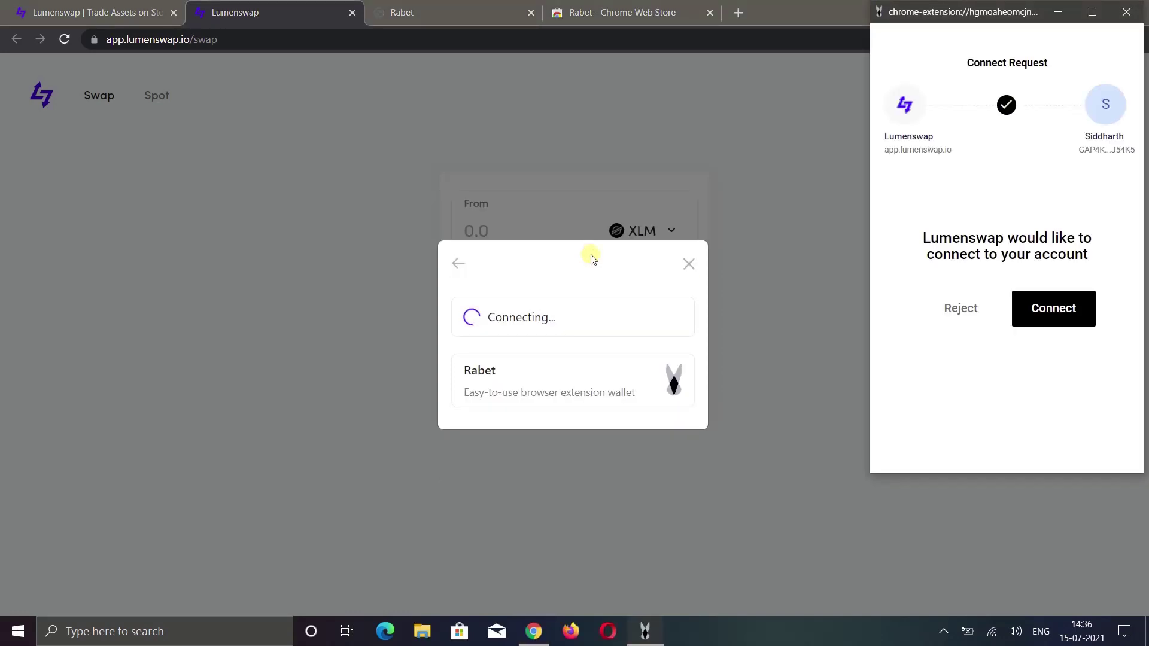
{"action": "left_click", "coordinate": [1054, 307]}
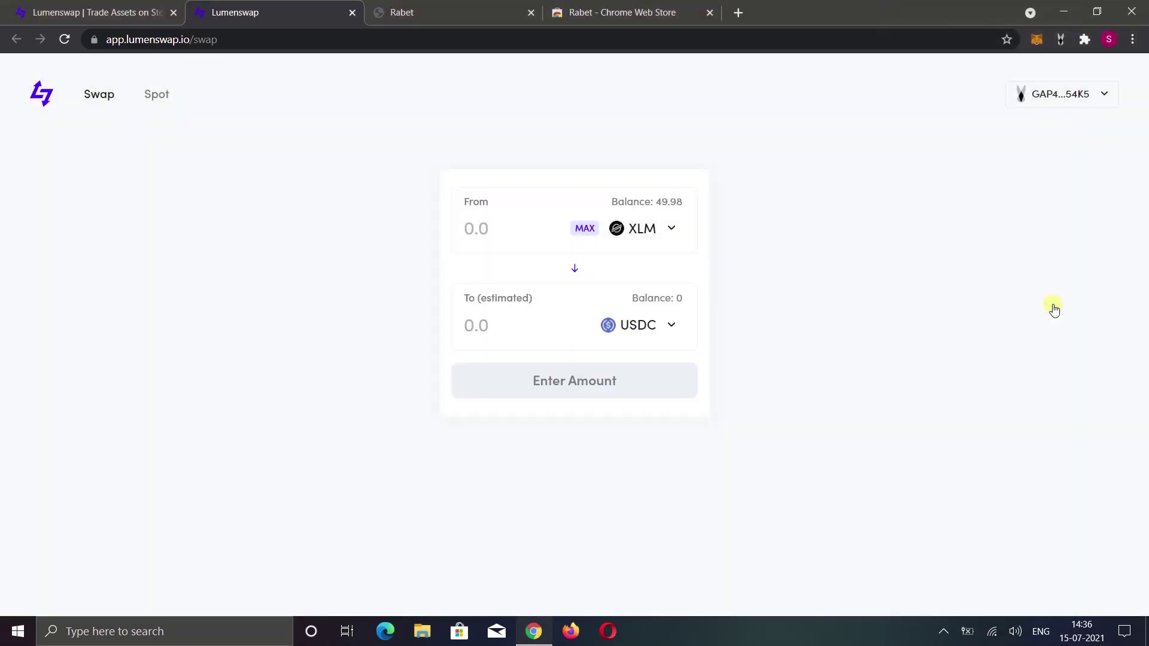
Set up an XLM-to-USDC swap receiving 5 USDC for about 21.18 XLM.
{"action": "left_click", "coordinate": [663, 332]}
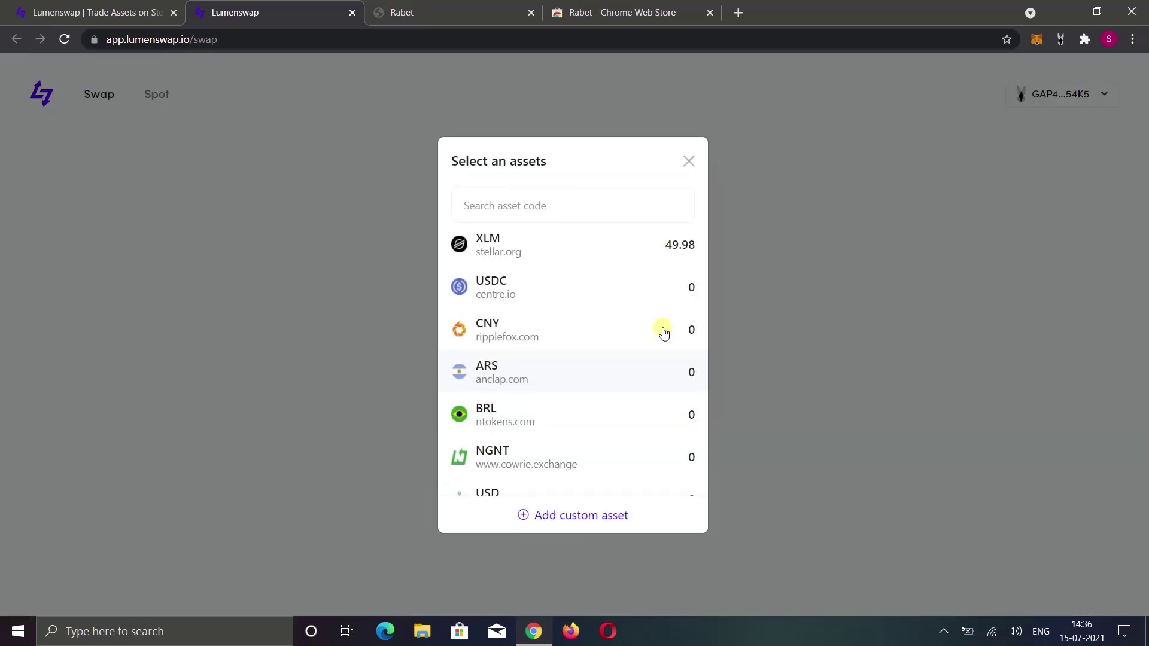
{"action": "scroll", "coordinate": [664, 332], "scroll_direction": "down", "scroll_amount": 1}
{"action": "scroll", "coordinate": [664, 332], "scroll_direction": "down", "scroll_amount": 2}
{"action": "scroll", "coordinate": [664, 332], "scroll_direction": "down", "scroll_amount": 1}
{"action": "scroll", "coordinate": [664, 333], "scroll_direction": "down", "scroll_amount": 1}
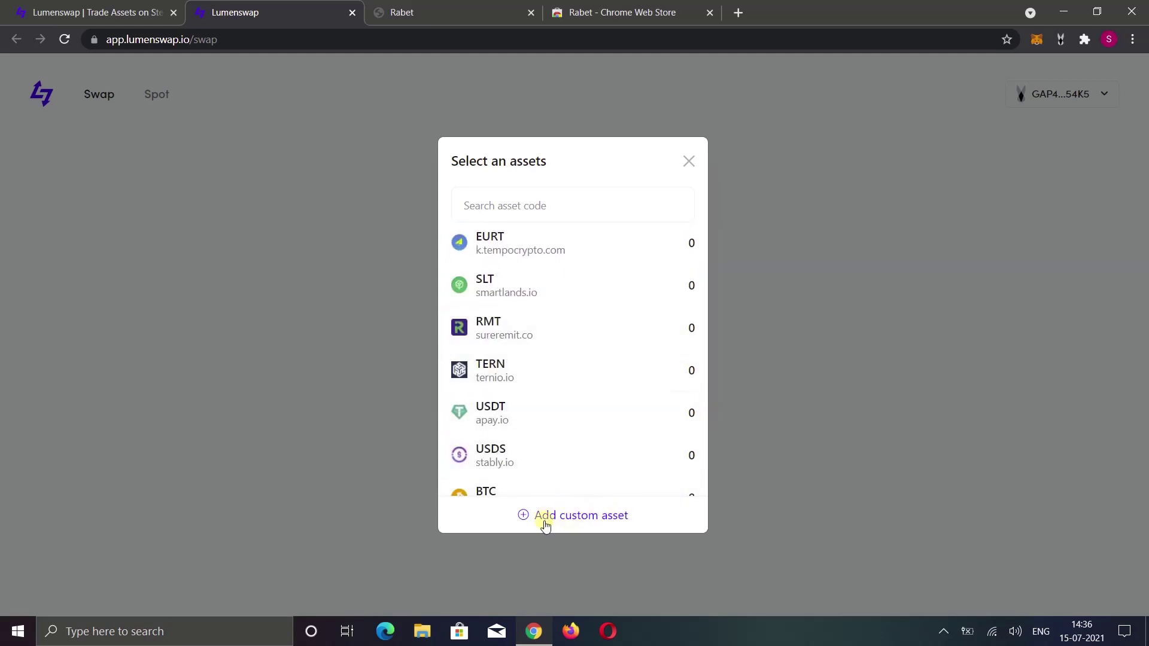
{"action": "scroll", "coordinate": [672, 433], "scroll_direction": "up", "scroll_amount": 1}
{"action": "scroll", "coordinate": [672, 434], "scroll_direction": "up", "scroll_amount": 4}
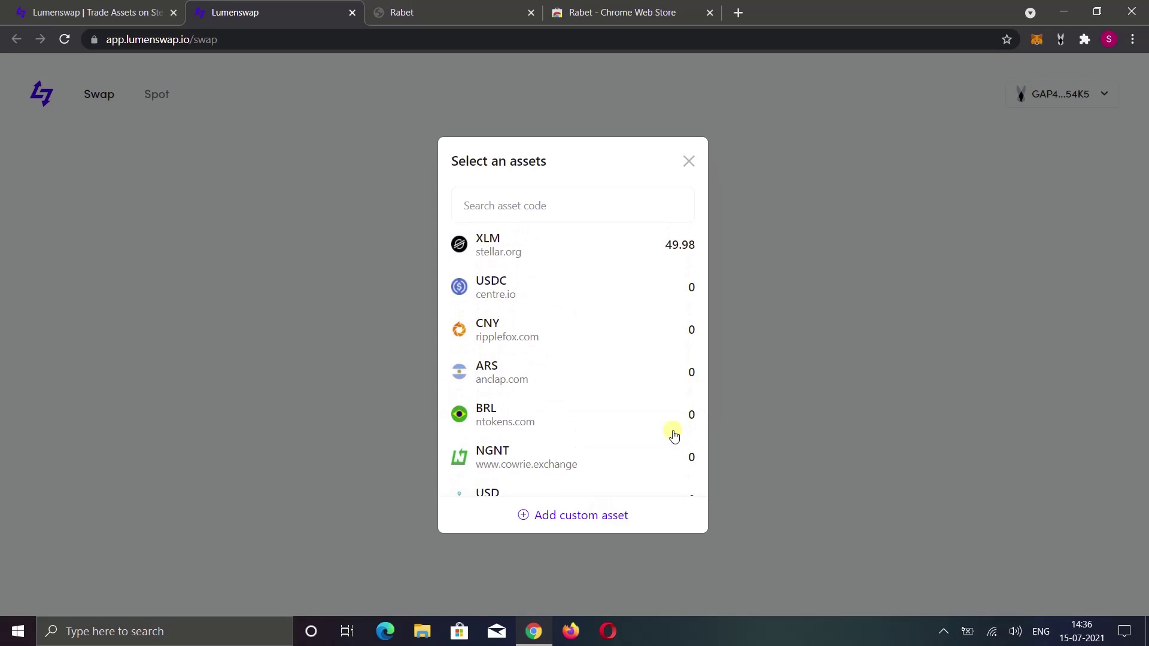
{"action": "left_click", "coordinate": [616, 284]}
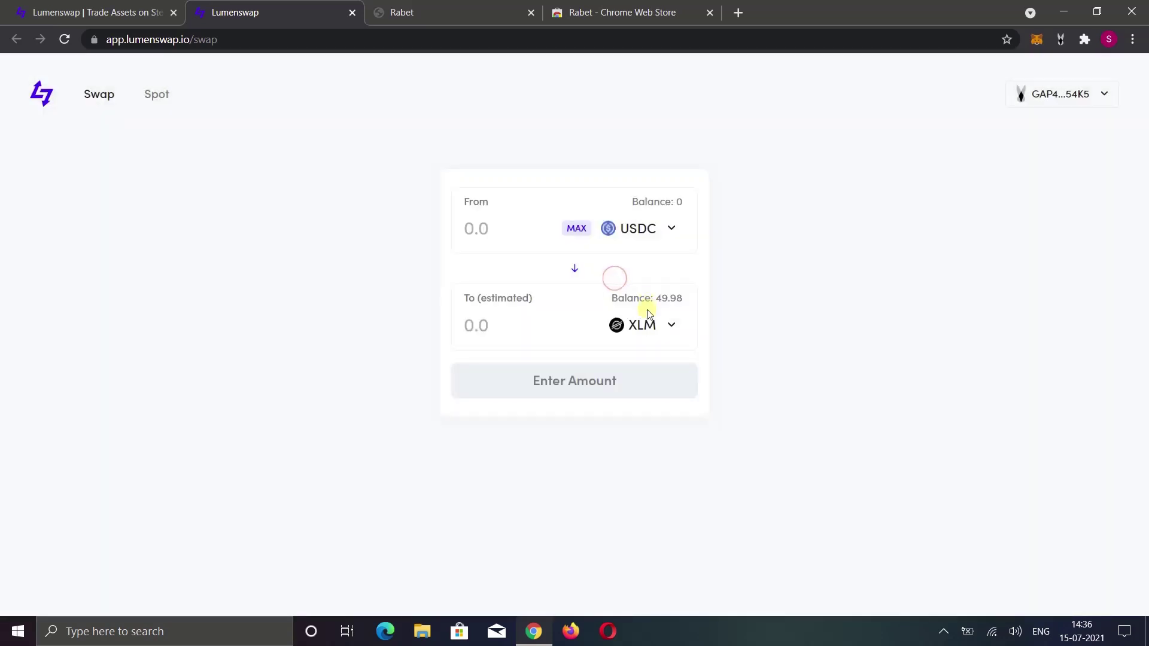
{"action": "left_click", "coordinate": [575, 270]}
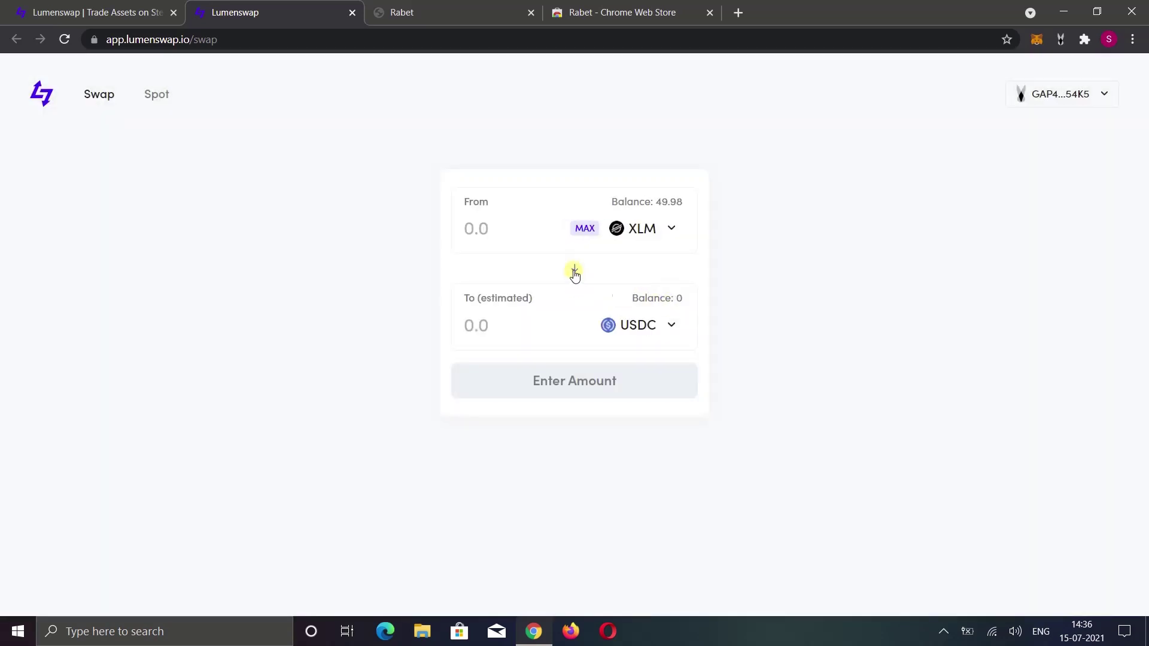
{"action": "left_click", "coordinate": [575, 272]}
{"action": "left_click", "coordinate": [530, 333]}
{"action": "type", "text": "5"}
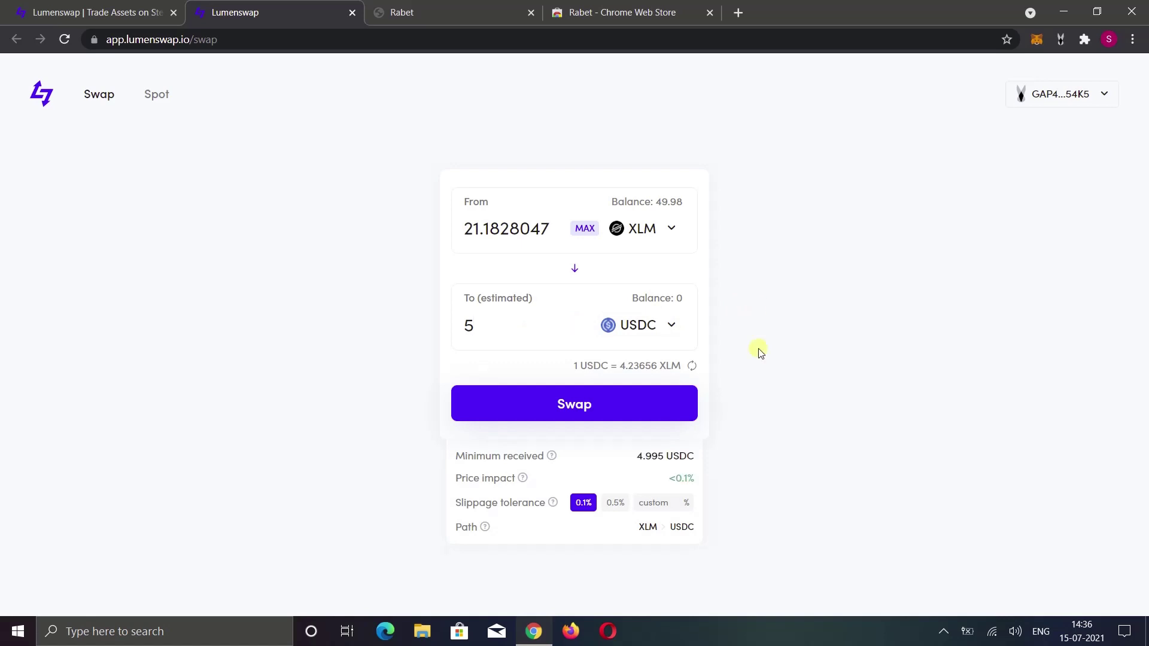
Confirm the XLM-to-USDC swap, sign it in Rabet, and dismiss the success message.
{"action": "left_click", "coordinate": [588, 405]}
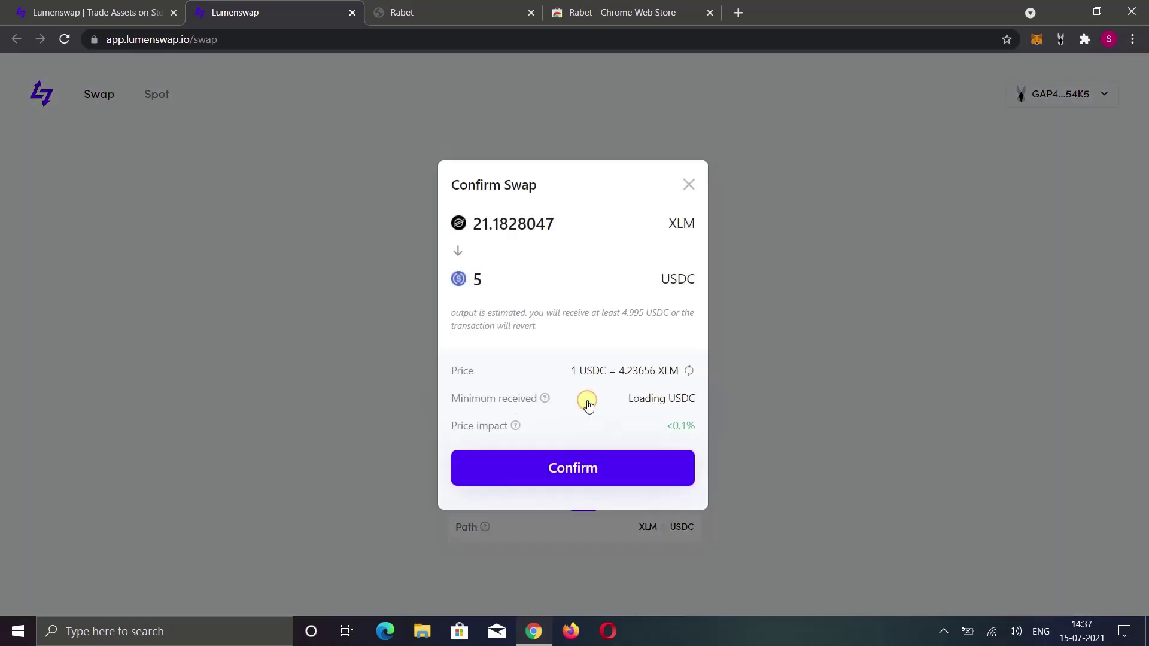
{"action": "left_click", "coordinate": [573, 473]}
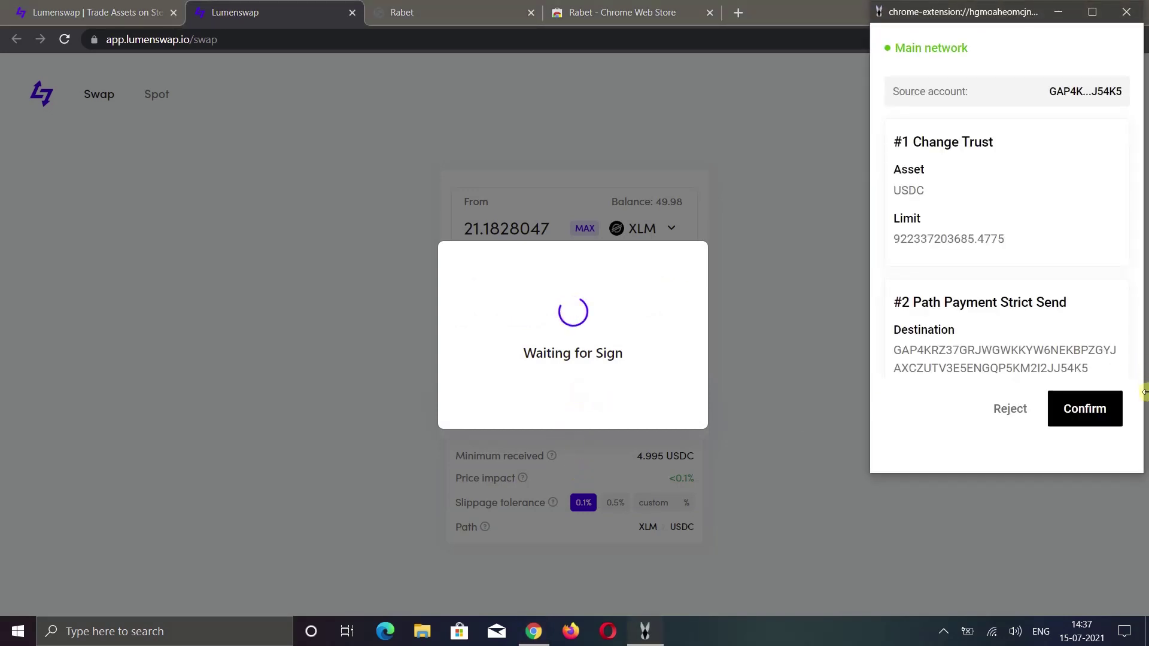
{"action": "left_click", "coordinate": [1085, 411]}
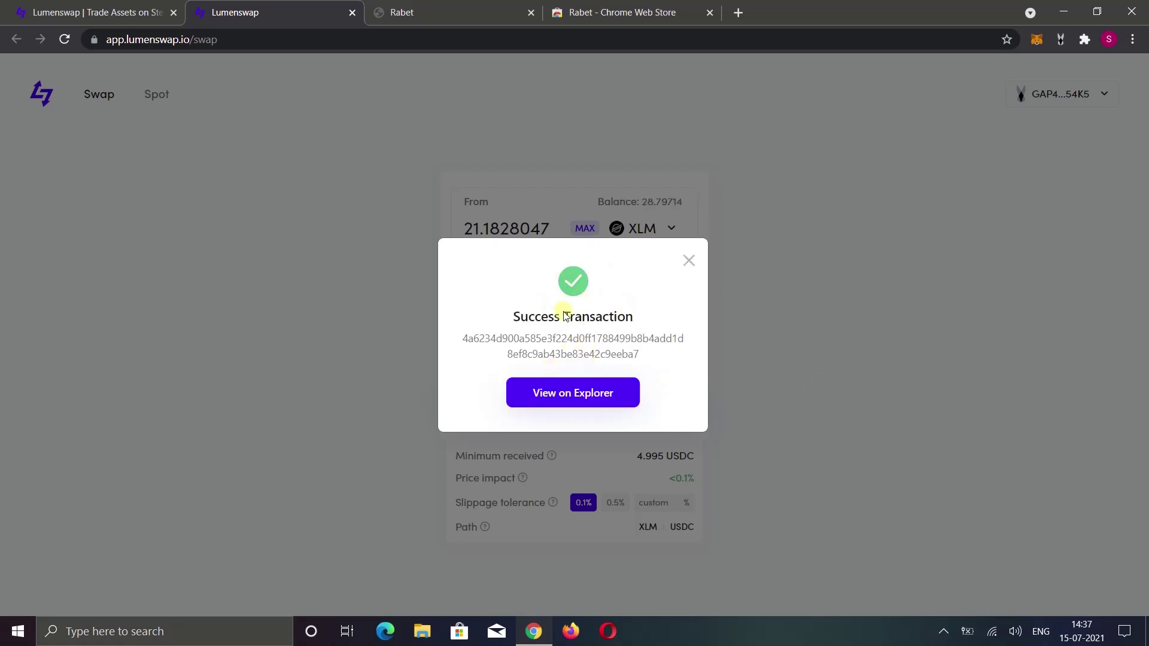
{"action": "left_click", "coordinate": [689, 261]}
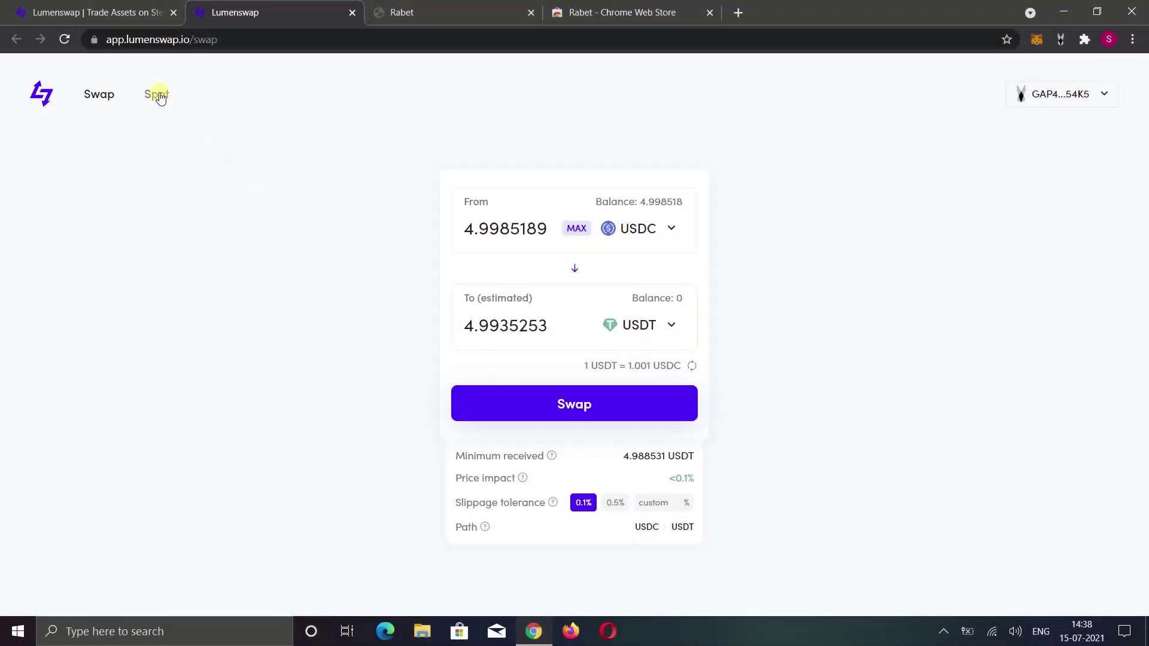
Go to the Spot page, keep the XLM/USDC pair, and scroll to the Buy/Sell XLM forms.
{"action": "left_click", "coordinate": [157, 94]}
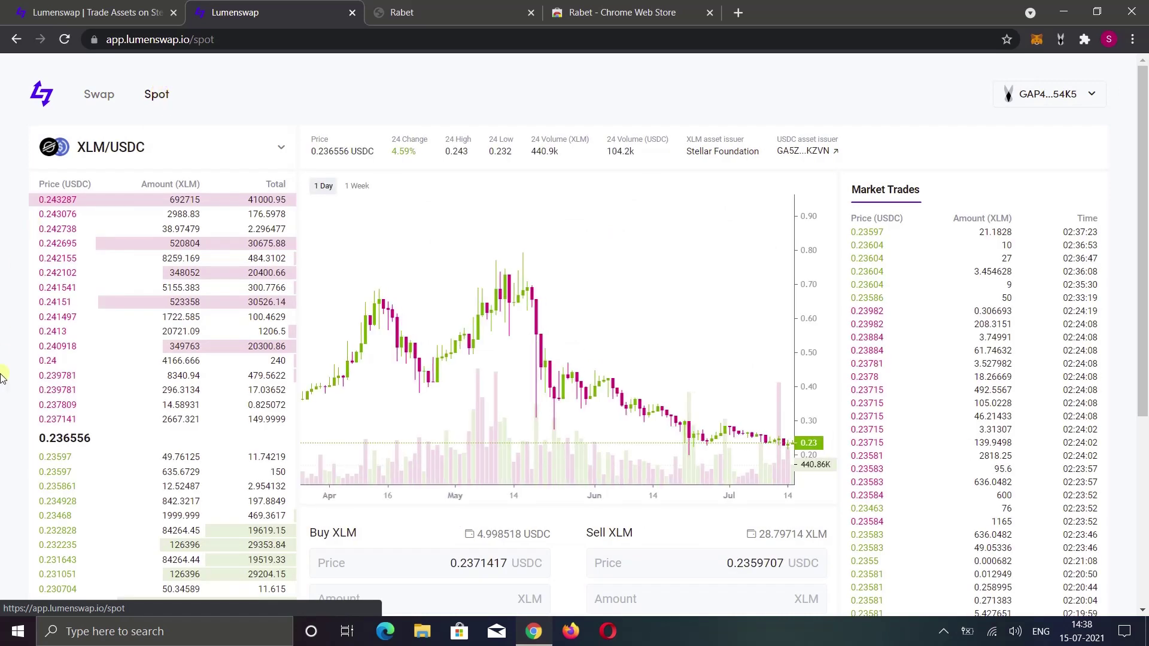
{"action": "scroll", "coordinate": [2, 378], "scroll_direction": "down", "scroll_amount": 3}
{"action": "scroll", "coordinate": [8, 380], "scroll_direction": "up", "scroll_amount": 3}
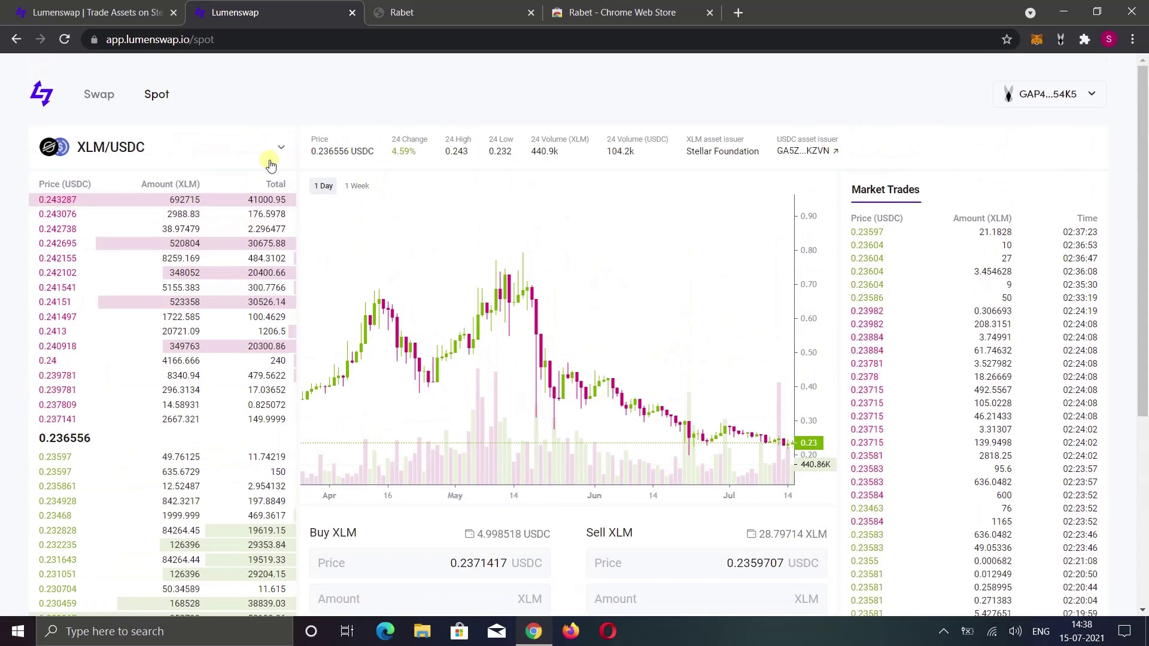
{"action": "left_click", "coordinate": [273, 155]}
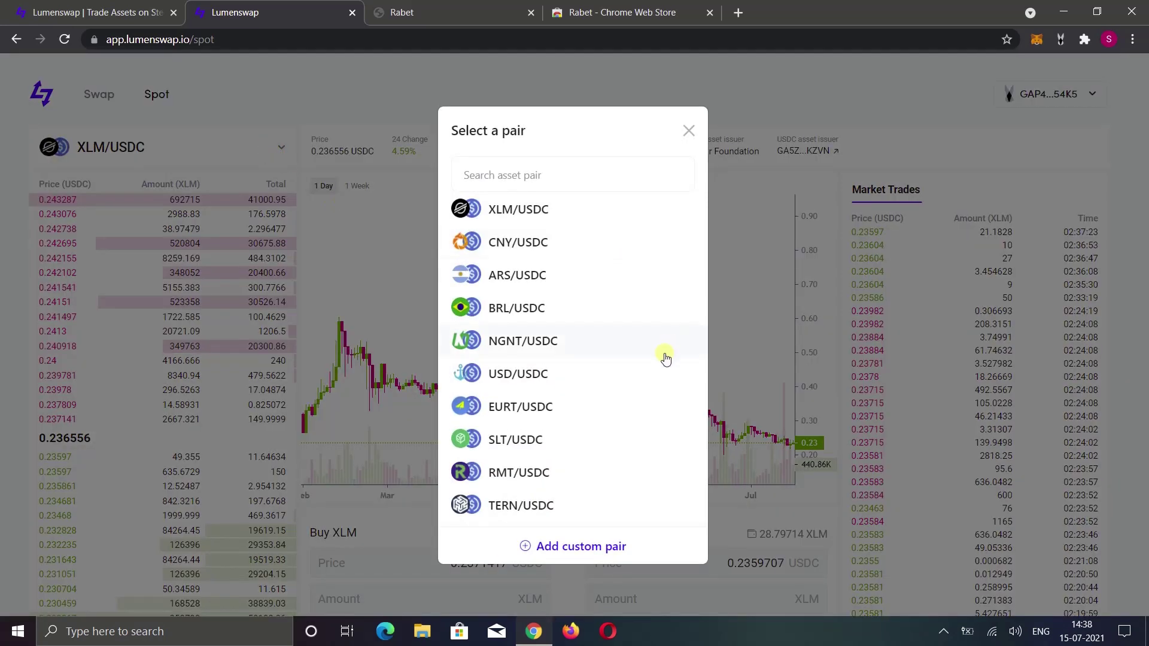
{"action": "scroll", "coordinate": [664, 358], "scroll_direction": "down", "scroll_amount": 1}
{"action": "scroll", "coordinate": [664, 358], "scroll_direction": "down", "scroll_amount": 1}
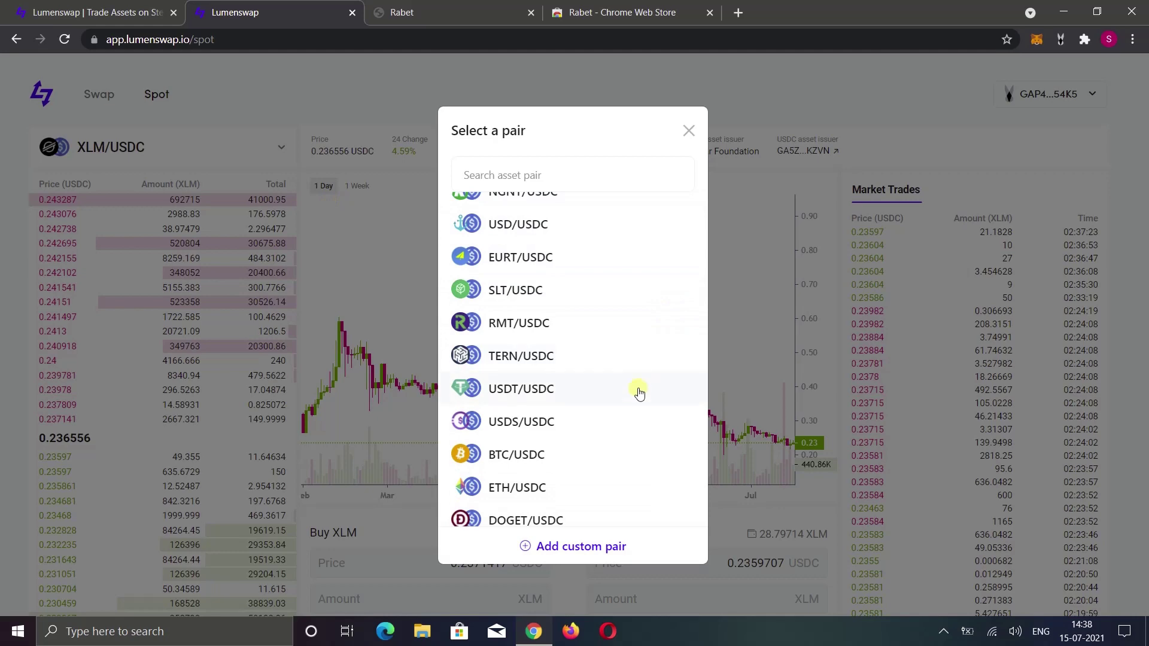
{"action": "scroll", "coordinate": [643, 377], "scroll_direction": "up", "scroll_amount": 3}
{"action": "left_click", "coordinate": [621, 221]}
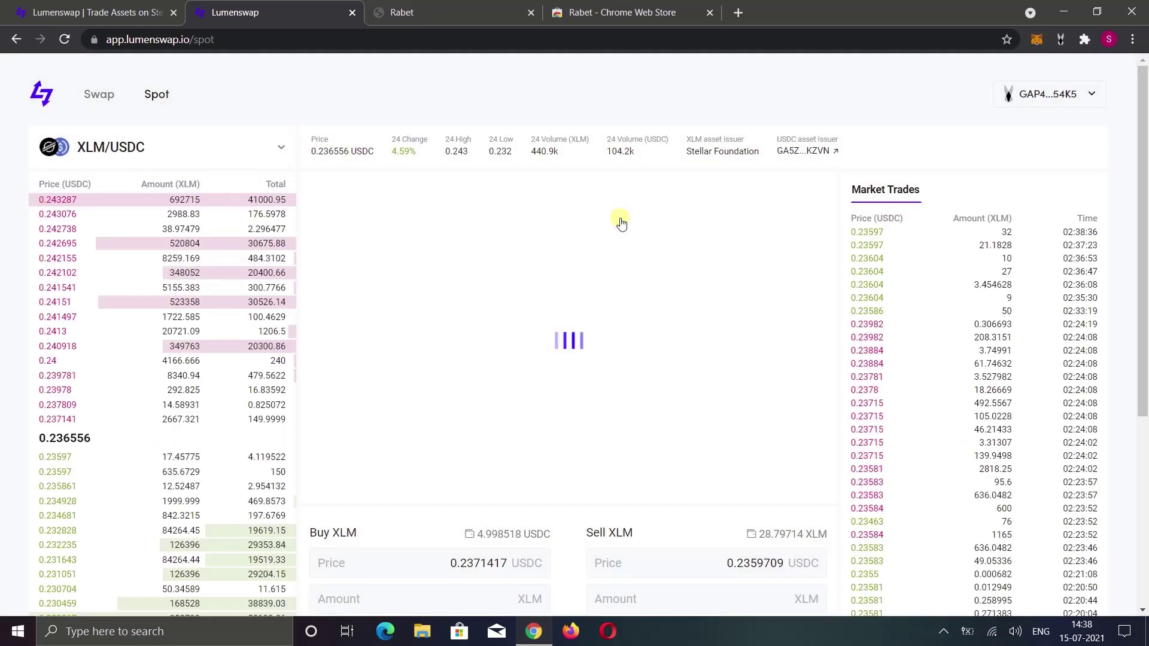
{"action": "scroll", "coordinate": [557, 547], "scroll_direction": "down", "scroll_amount": 1}
{"action": "scroll", "coordinate": [561, 548], "scroll_direction": "down", "scroll_amount": 1}
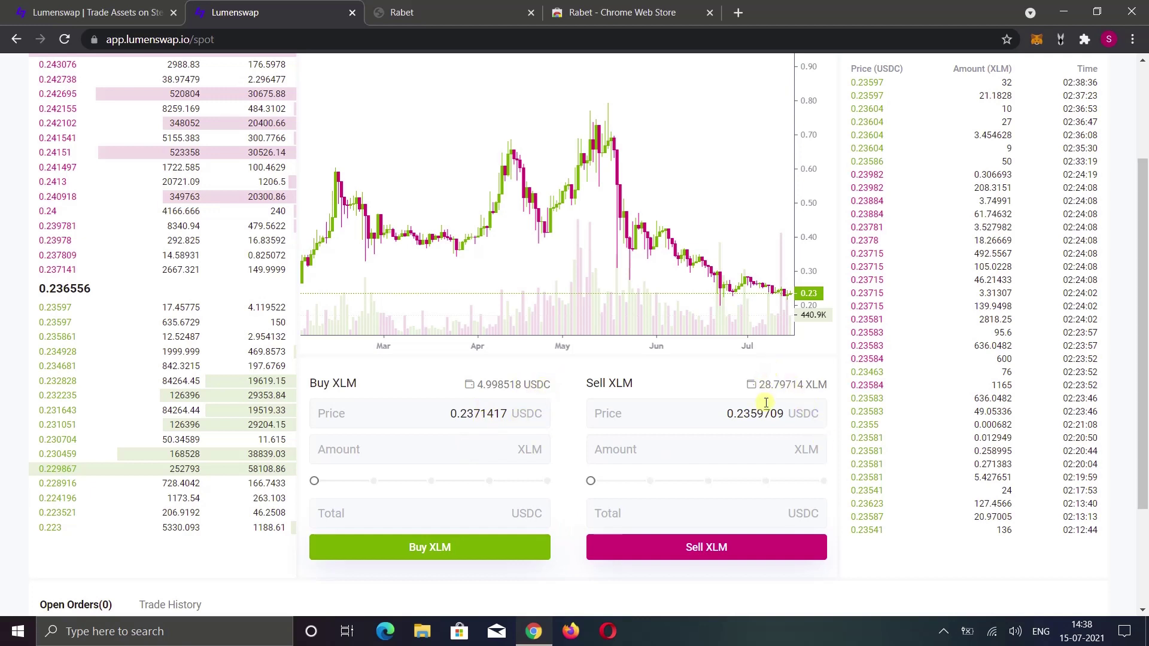
In Buy XLM, set the price to 0.23 and the amount to 20.
{"action": "left_click", "coordinate": [505, 413]}
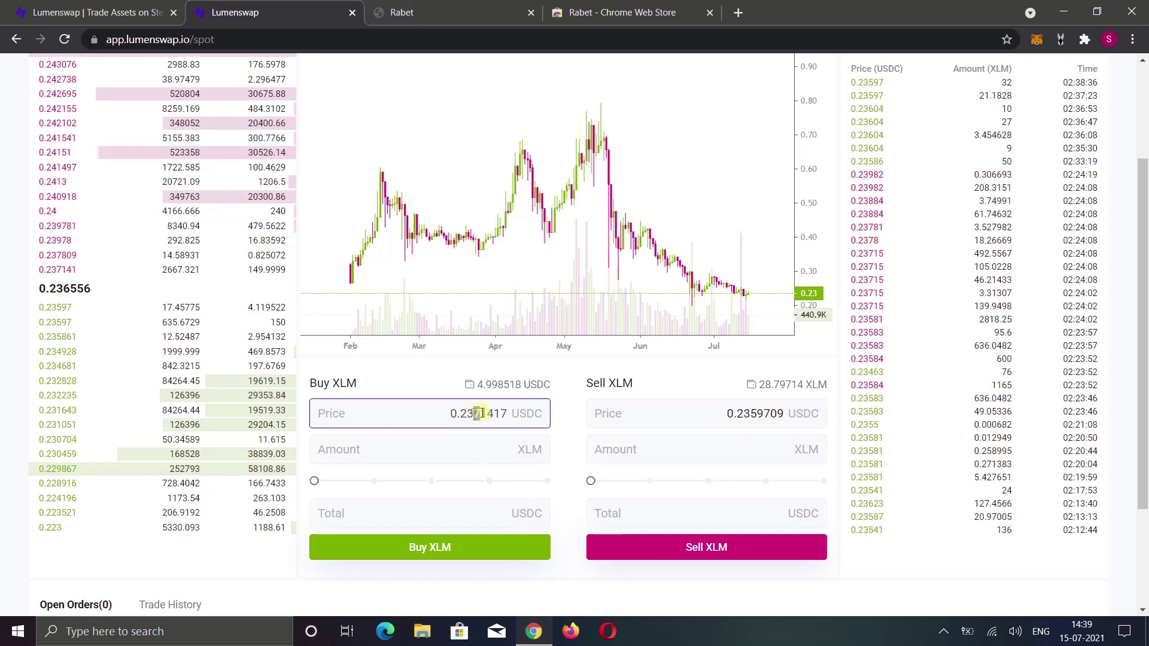
{"action": "left_click_drag", "start_coordinate": [482, 413], "coordinate": [518, 415]}
{"action": "key", "text": "BackSpace"}
{"action": "left_click", "coordinate": [482, 453]}
{"action": "type", "text": "25"}
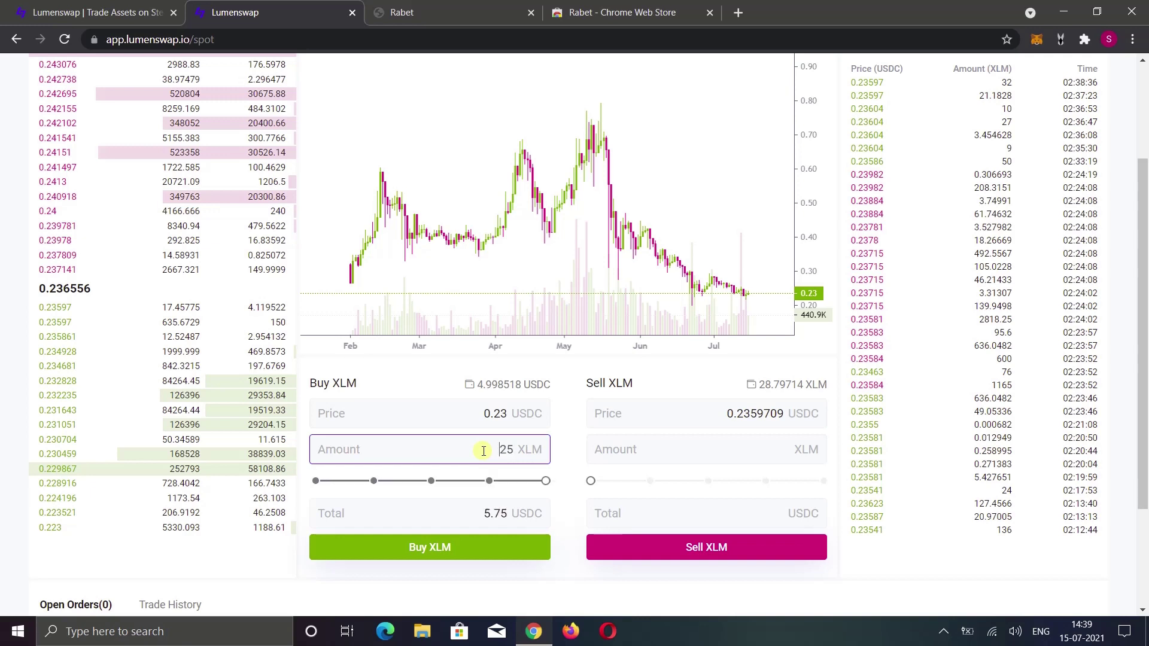
{"action": "left_click", "coordinate": [513, 454]}
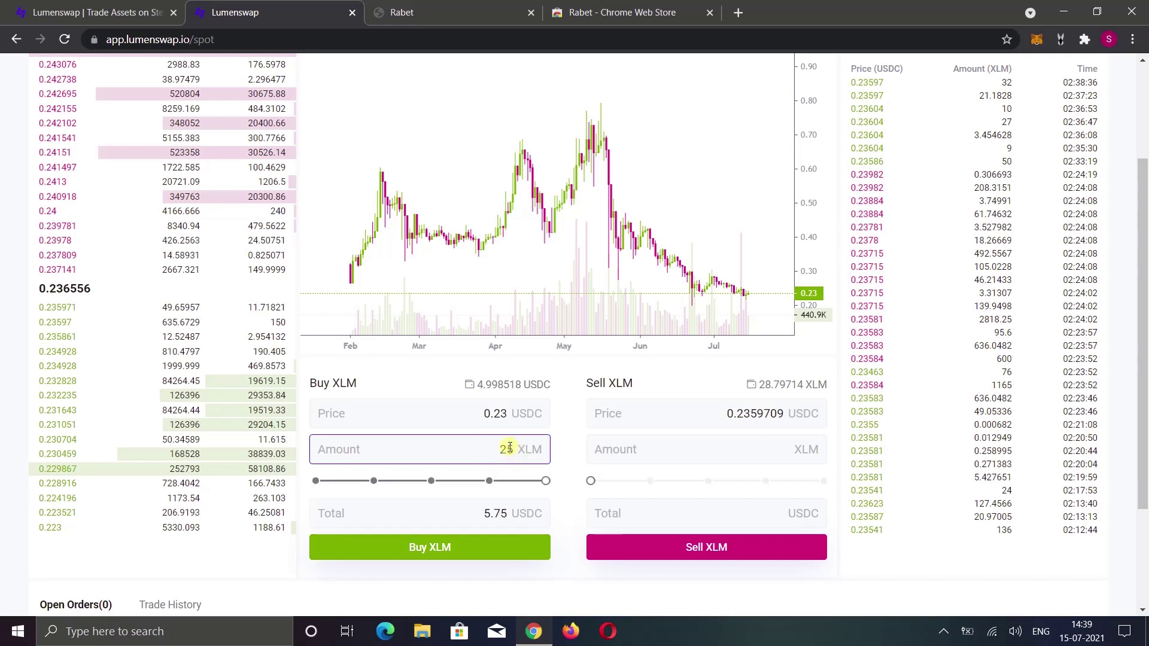
{"action": "type", "text": "0"}
{"action": "left_click", "coordinate": [564, 459]}
Submit the 4.6 USDC buy order, approve it in Rabet, and dismiss the success message.
{"action": "left_click", "coordinate": [441, 556]}
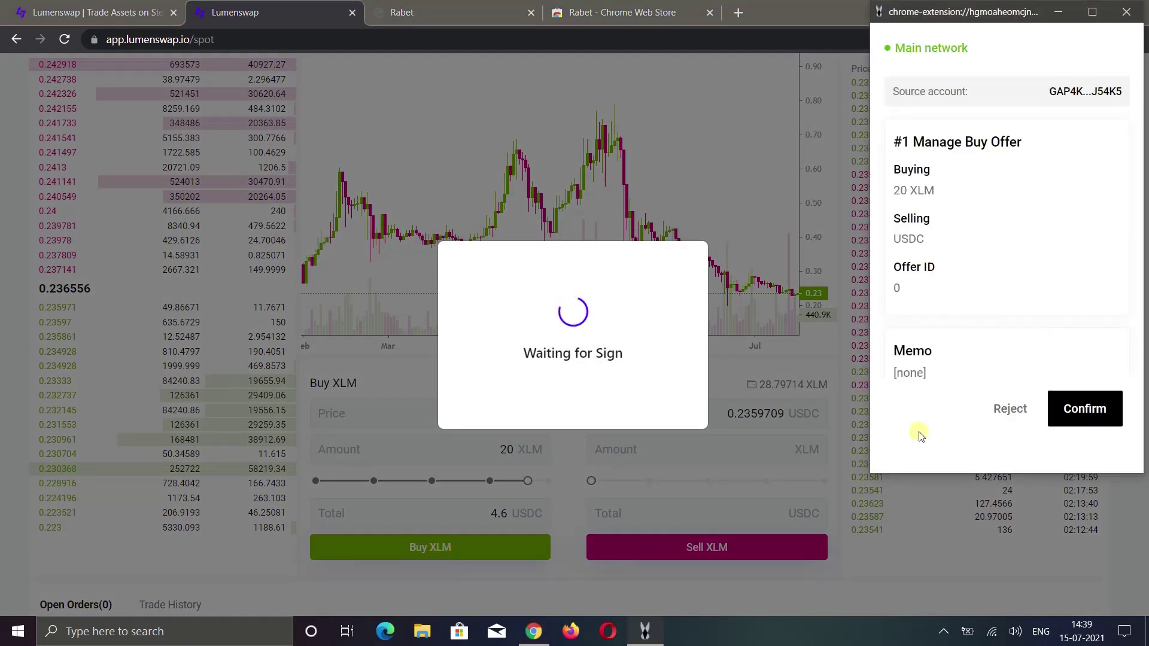
{"action": "left_click", "coordinate": [1086, 410]}
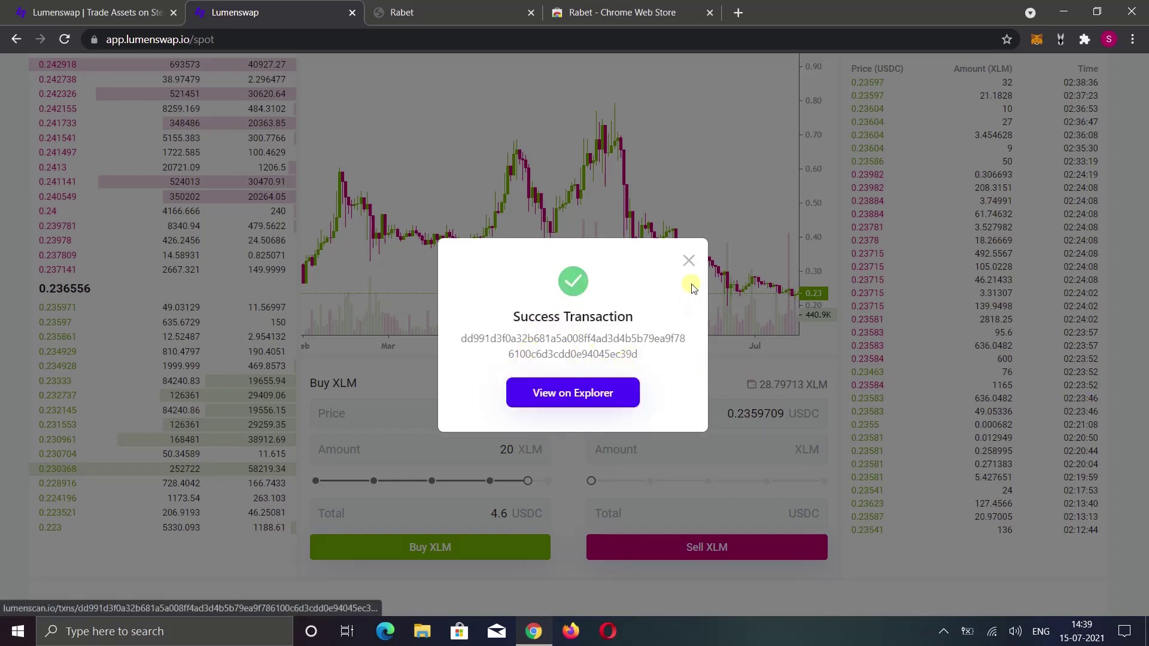
{"action": "left_click", "coordinate": [689, 262]}
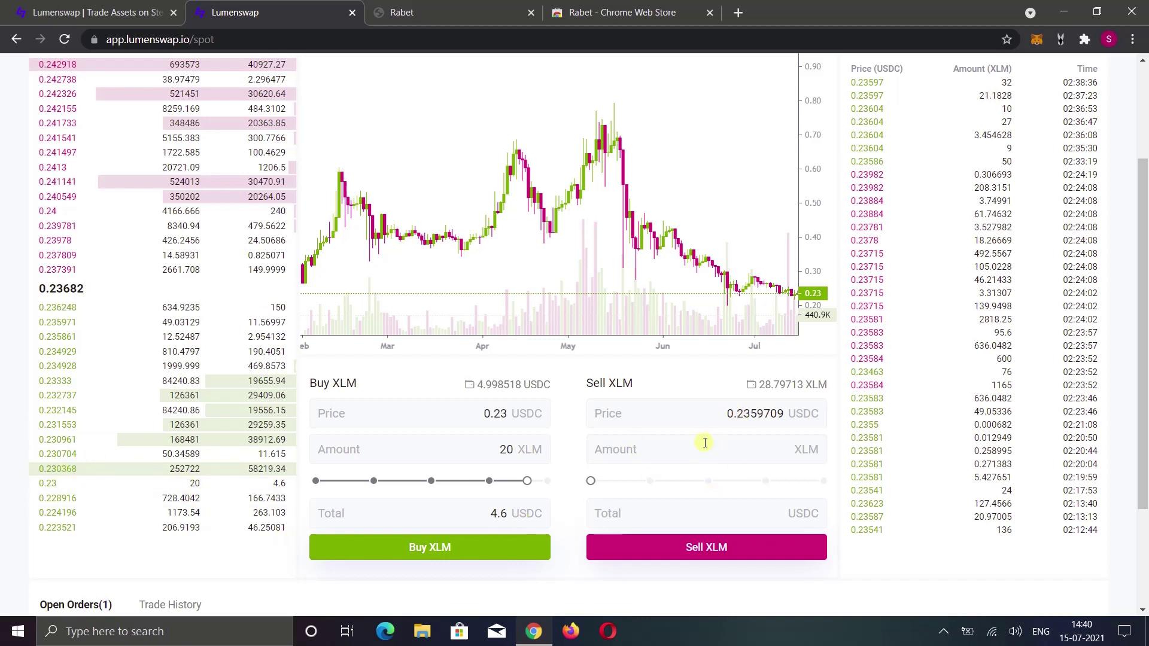
Cancel the 4.6 USDC buy order under Open Orders and approve it in Rabet.
{"action": "scroll", "coordinate": [297, 533], "scroll_direction": "down", "scroll_amount": 3}
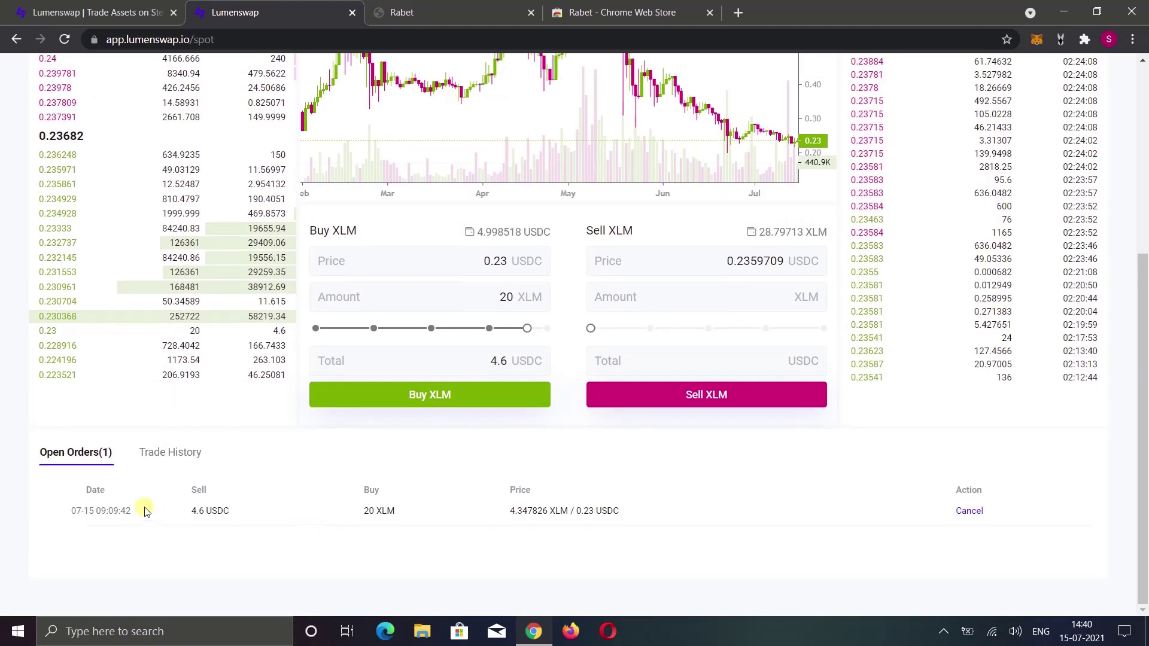
{"action": "left_click", "coordinate": [969, 512]}
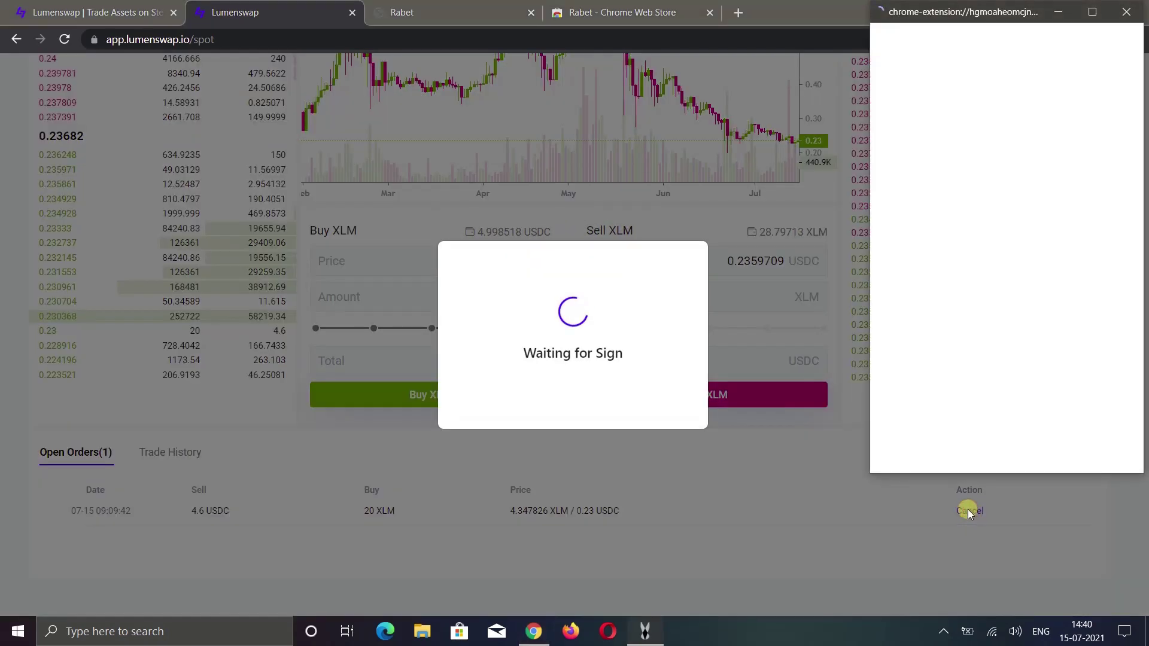
{"action": "left_click", "coordinate": [1082, 412]}
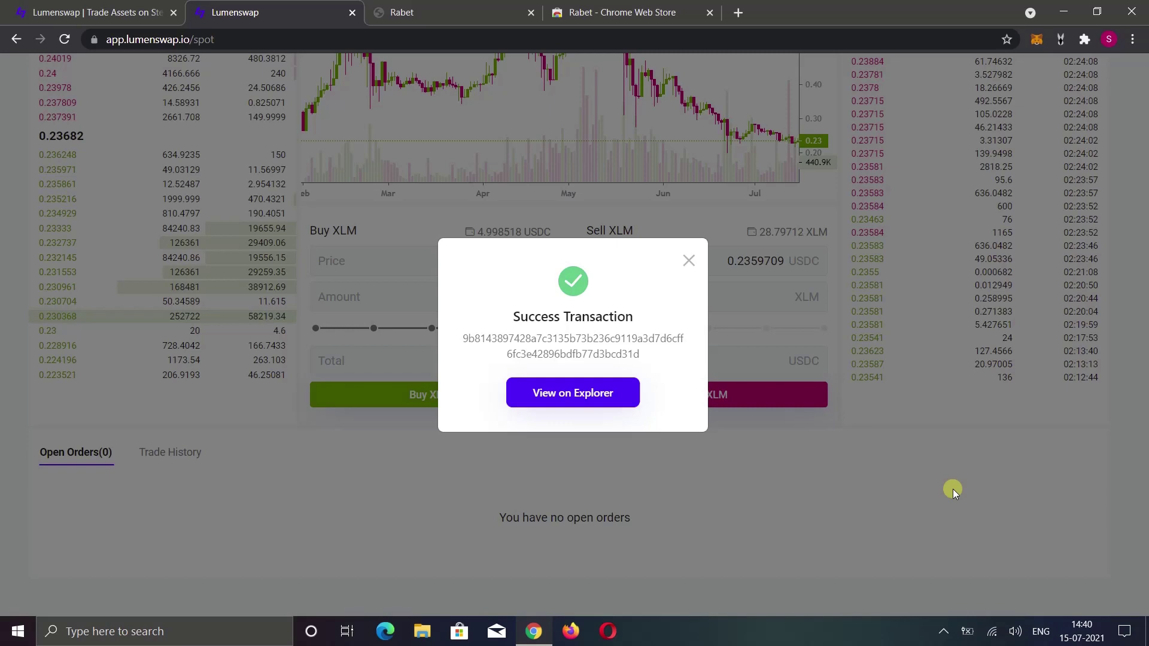
{"action": "left_click", "coordinate": [690, 262]}
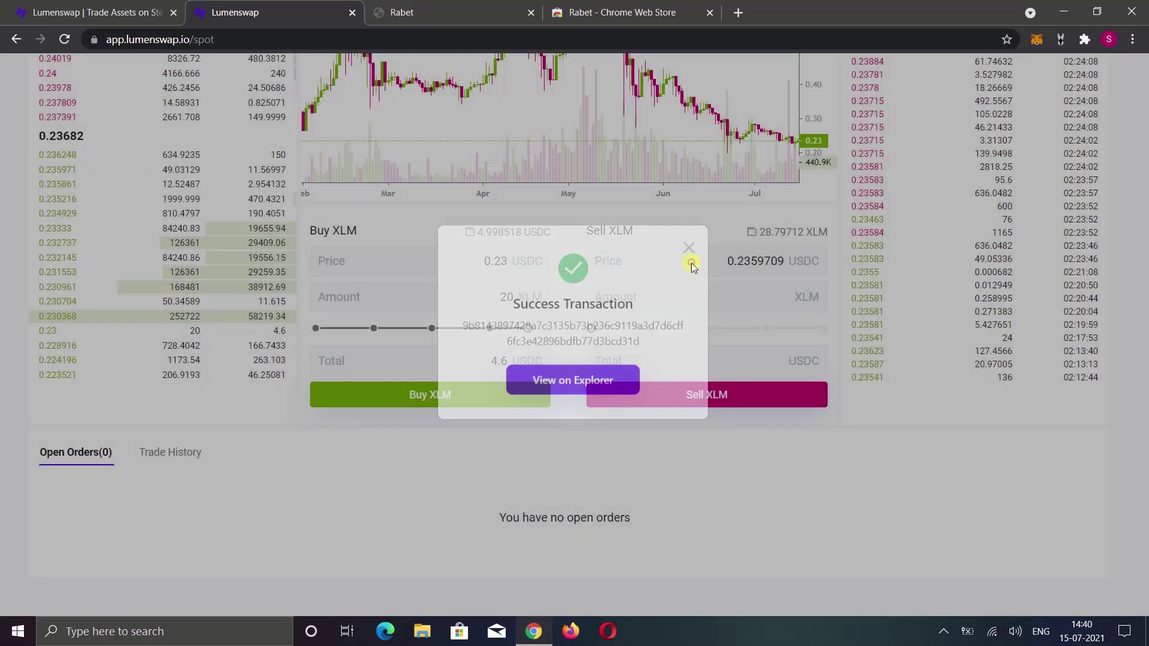